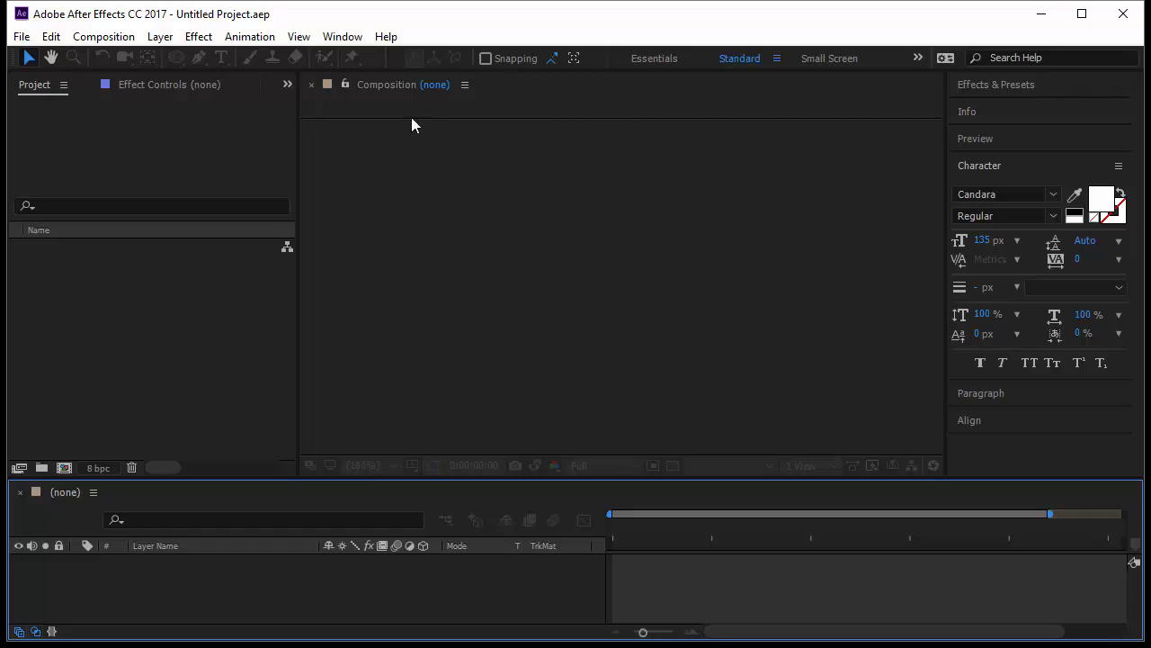
Step: Create a new 1280 × 720 composition with a red FF0000 background
{"action": "left_click", "coordinate": [64, 468]}
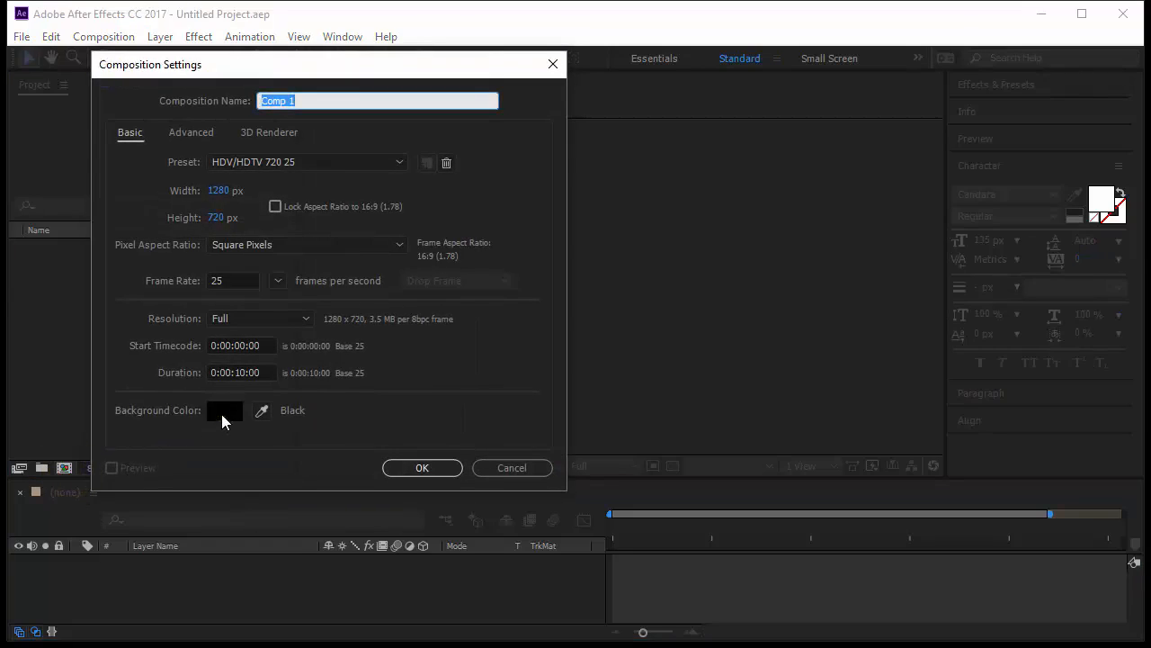
{"action": "left_click", "coordinate": [224, 412]}
{"action": "left_click_drag", "start_coordinate": [212, 110], "coordinate": [281, 38]}
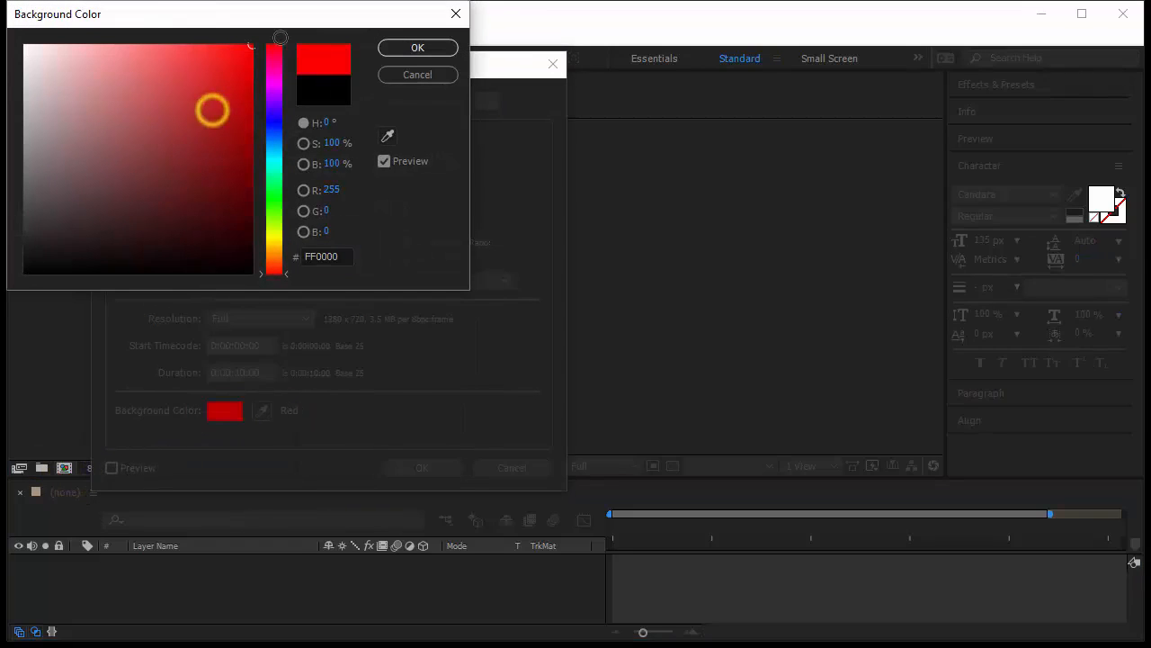
{"action": "left_click", "coordinate": [418, 47]}
{"action": "left_click", "coordinate": [423, 468]}
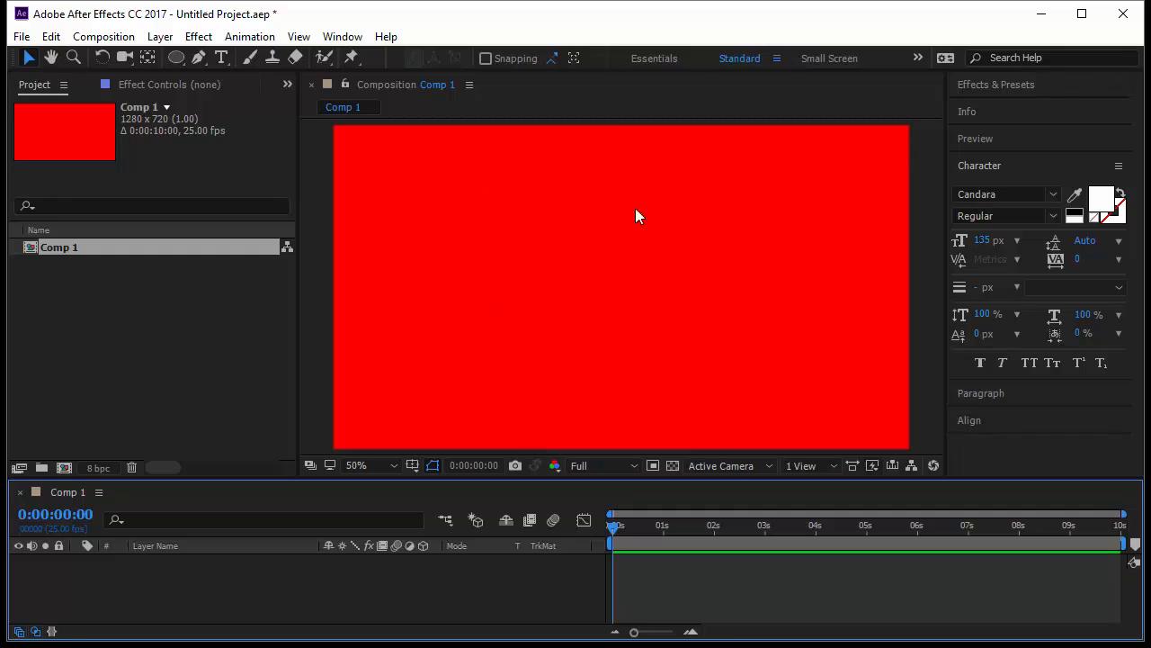
Step: Draw a grey ellipse with a white outline in the middle of Comp 1
{"action": "left_click", "coordinate": [175, 57]}
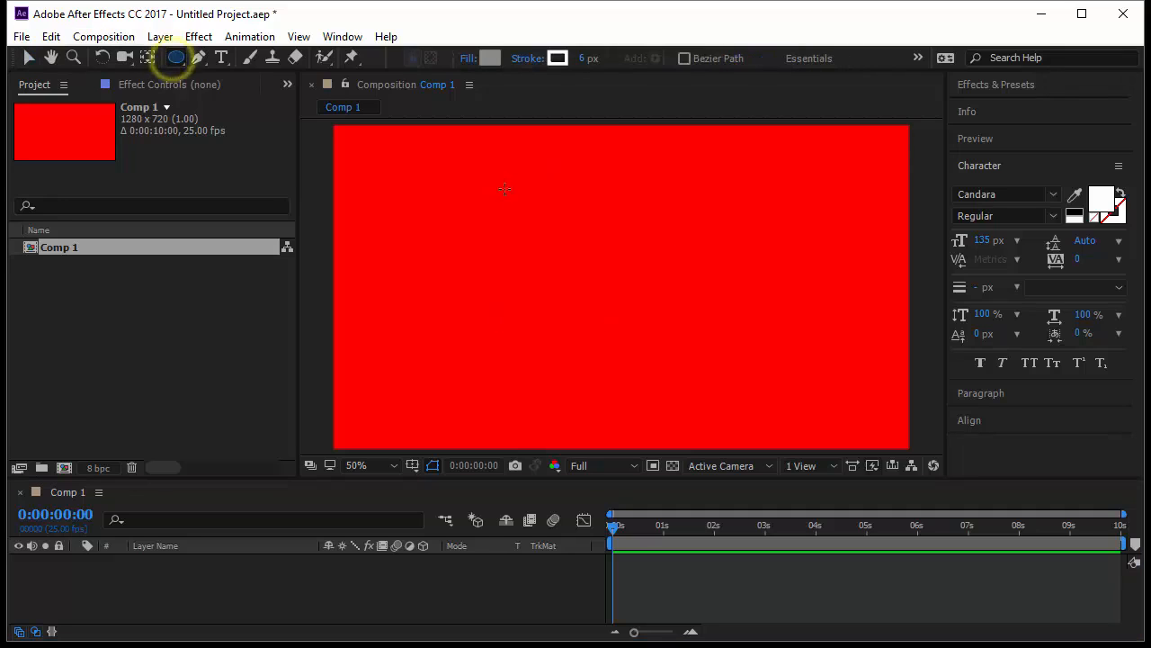
{"action": "left_click", "coordinate": [534, 209]}
{"action": "left_click_drag", "start_coordinate": [564, 257], "coordinate": [702, 367]}
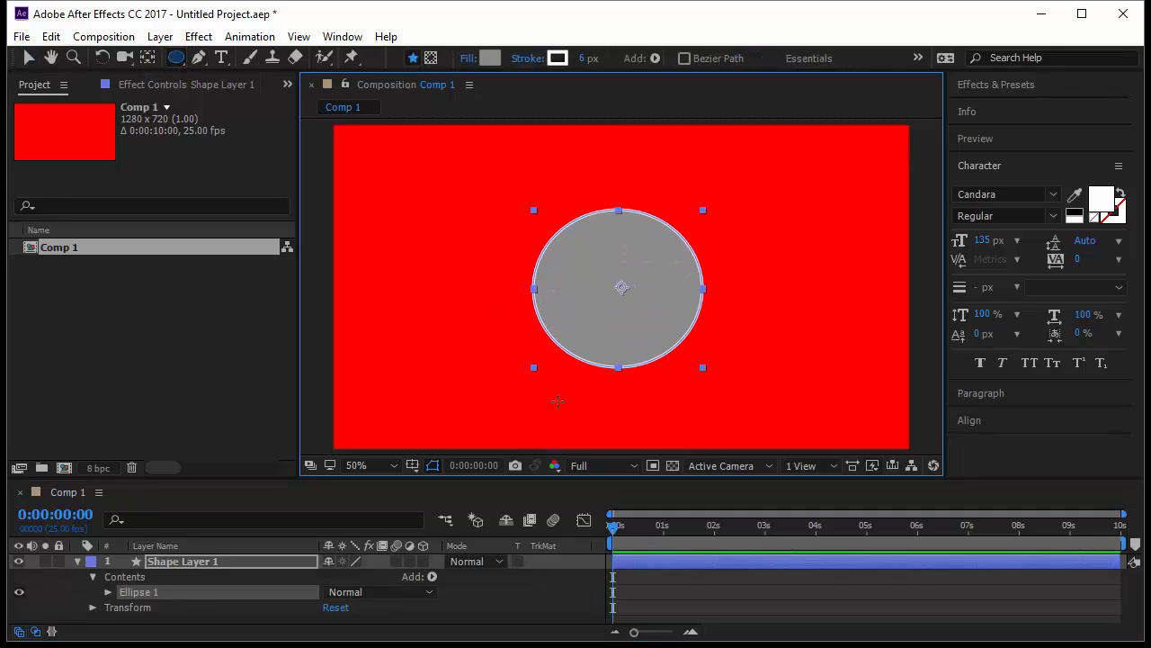
{"action": "left_click", "coordinate": [78, 560]}
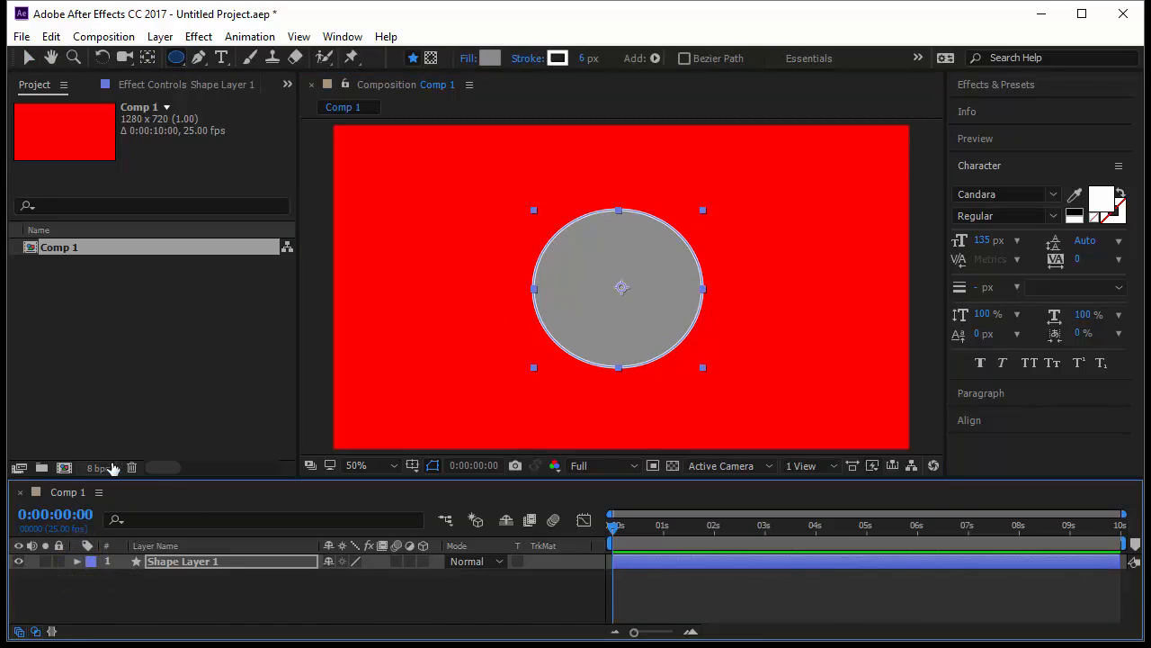
Step: Create a second 1280 × 720 composition, Comp 2, with a blue 005AFF background
{"action": "left_click", "coordinate": [64, 468]}
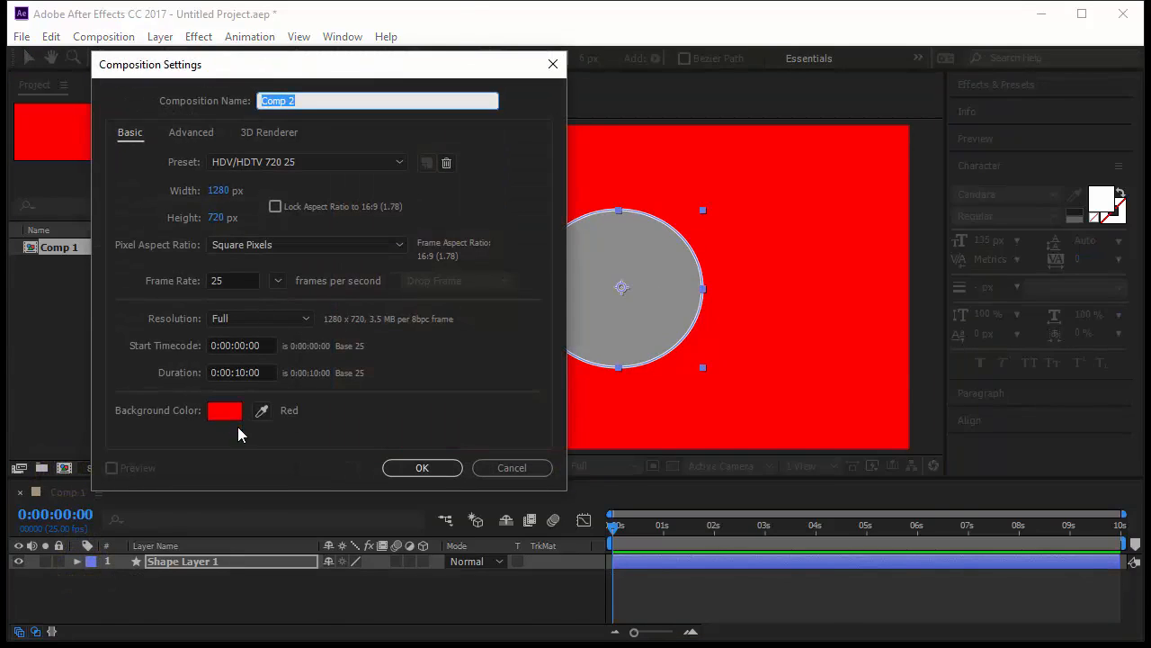
{"action": "left_click", "coordinate": [231, 414]}
{"action": "left_click", "coordinate": [273, 133]}
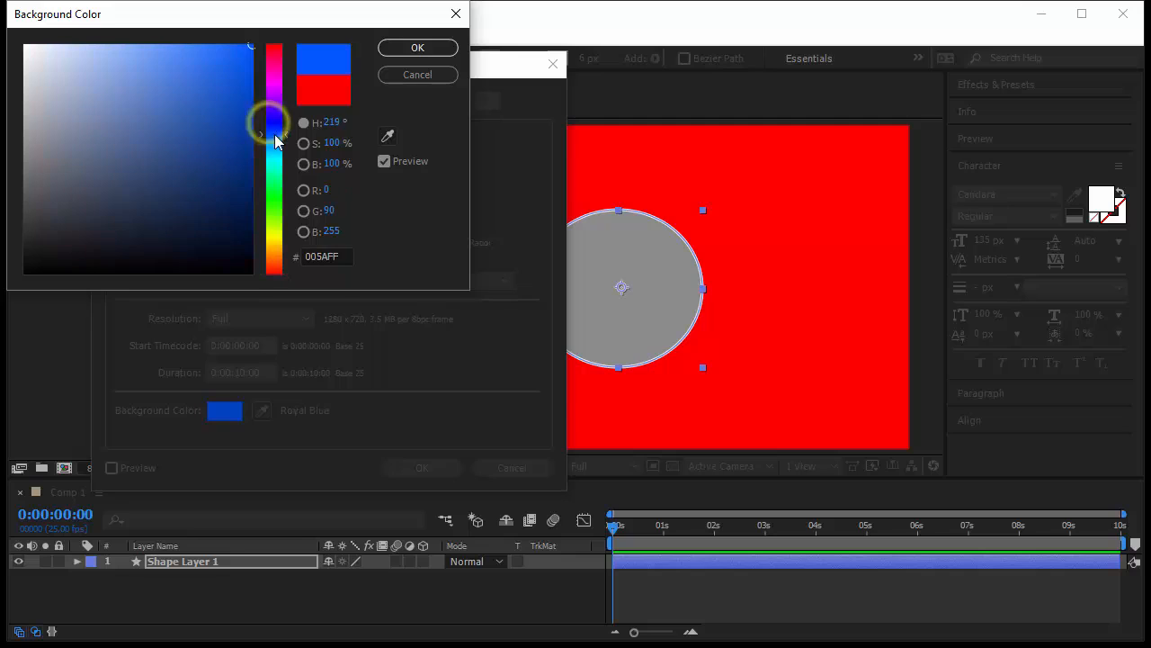
{"action": "left_click", "coordinate": [399, 48]}
{"action": "left_click", "coordinate": [422, 468]}
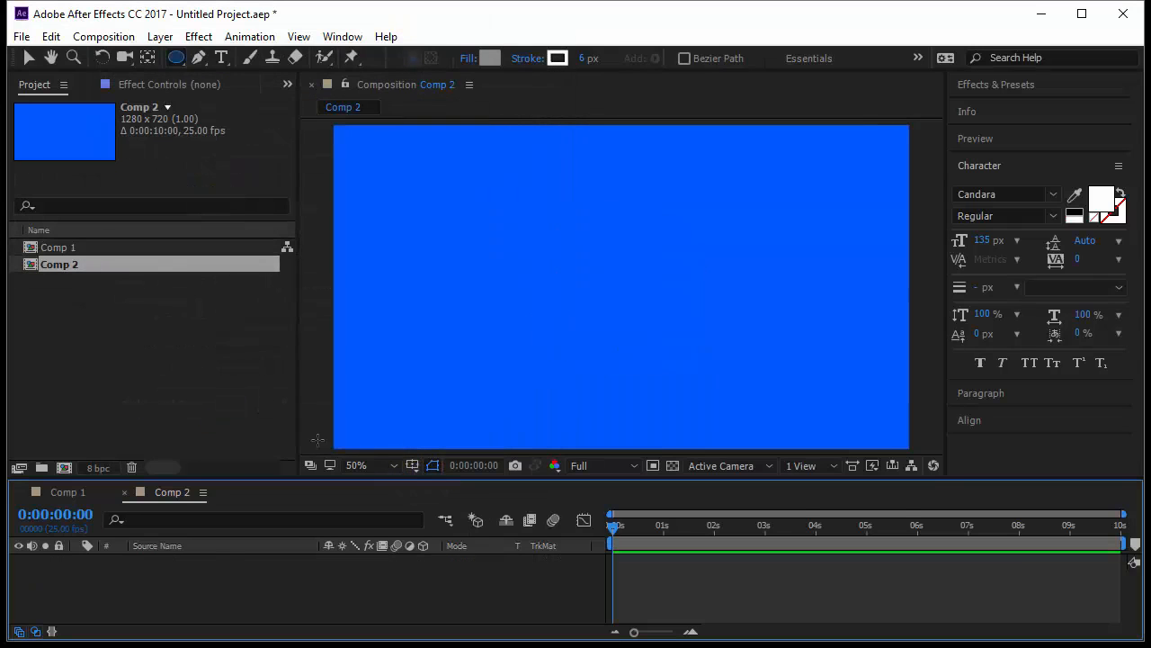
Step: Nest Comp 1 as a layer in Comp 2 and compare the two compositions' backgrounds
{"action": "left_click", "coordinate": [111, 246]}
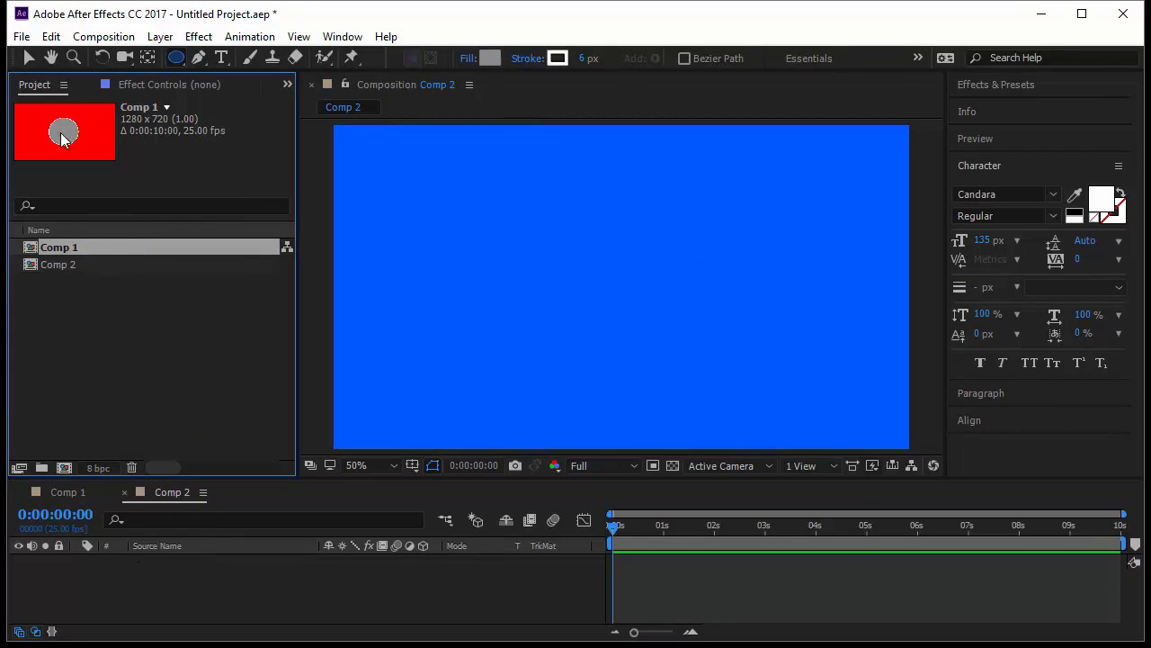
{"action": "left_click_drag", "start_coordinate": [93, 244], "coordinate": [129, 561]}
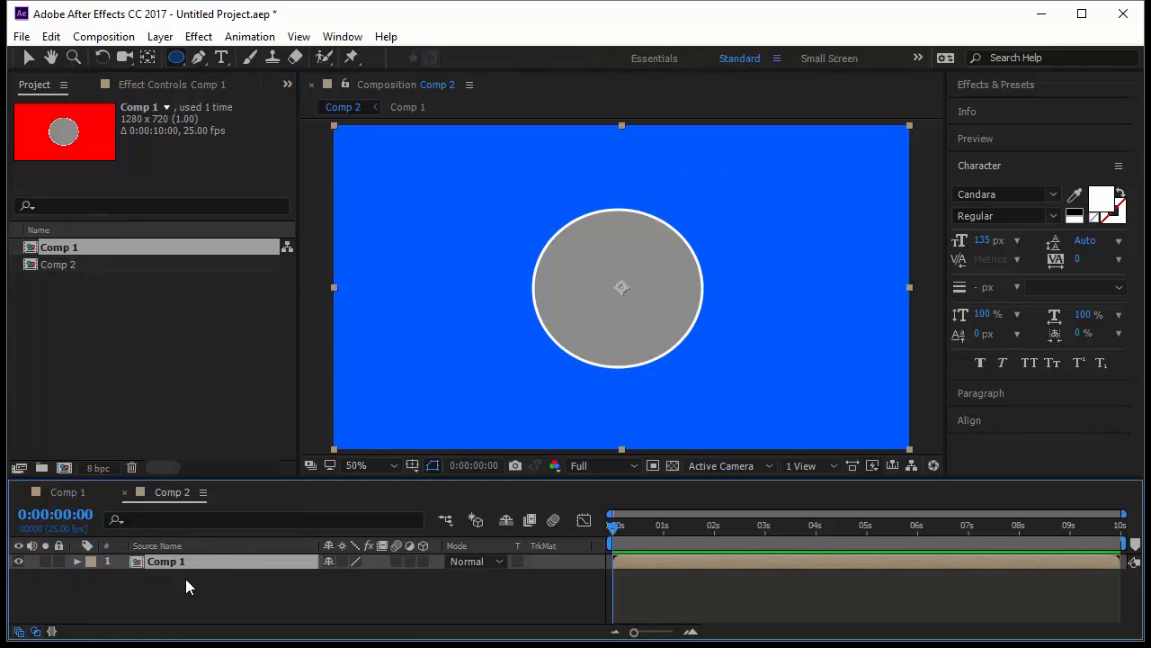
{"action": "left_click", "coordinate": [81, 493]}
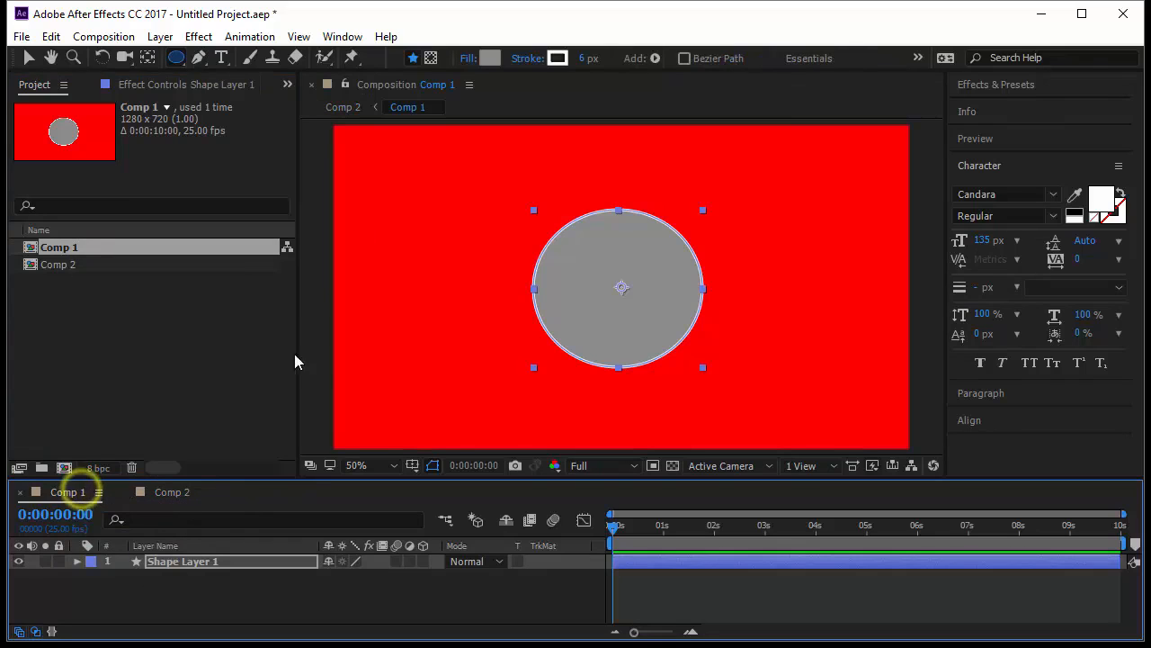
{"action": "left_click", "coordinate": [178, 492]}
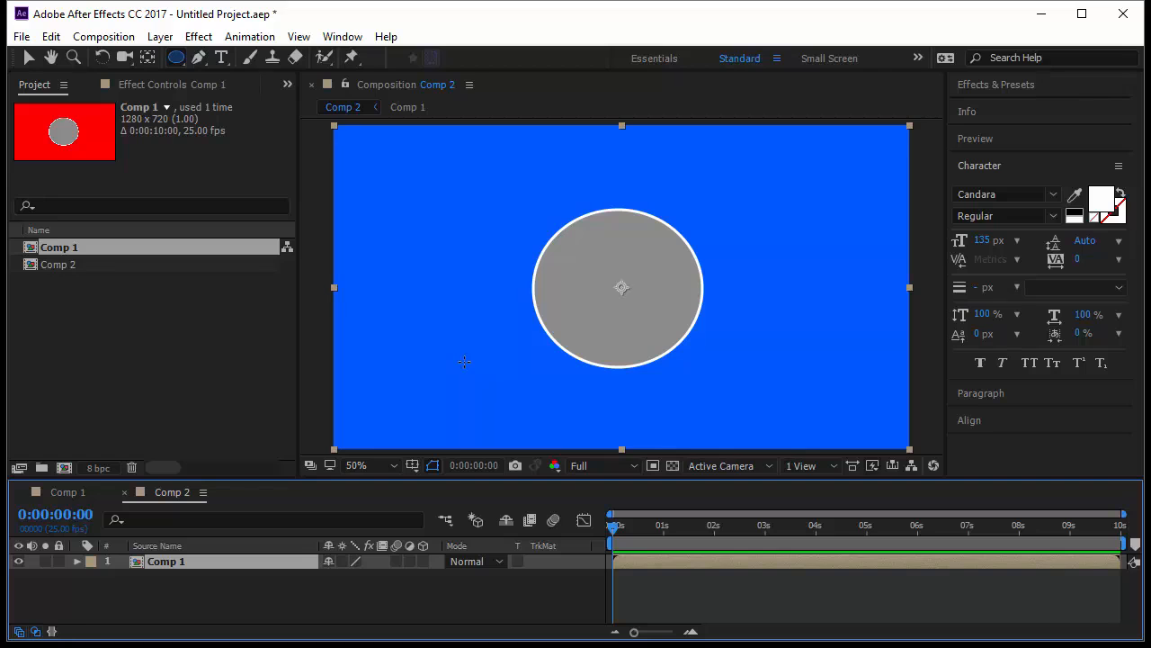
Step: Inspect the background color in Comp 2's composition settings without changing it
{"action": "right_click", "coordinate": [167, 494]}
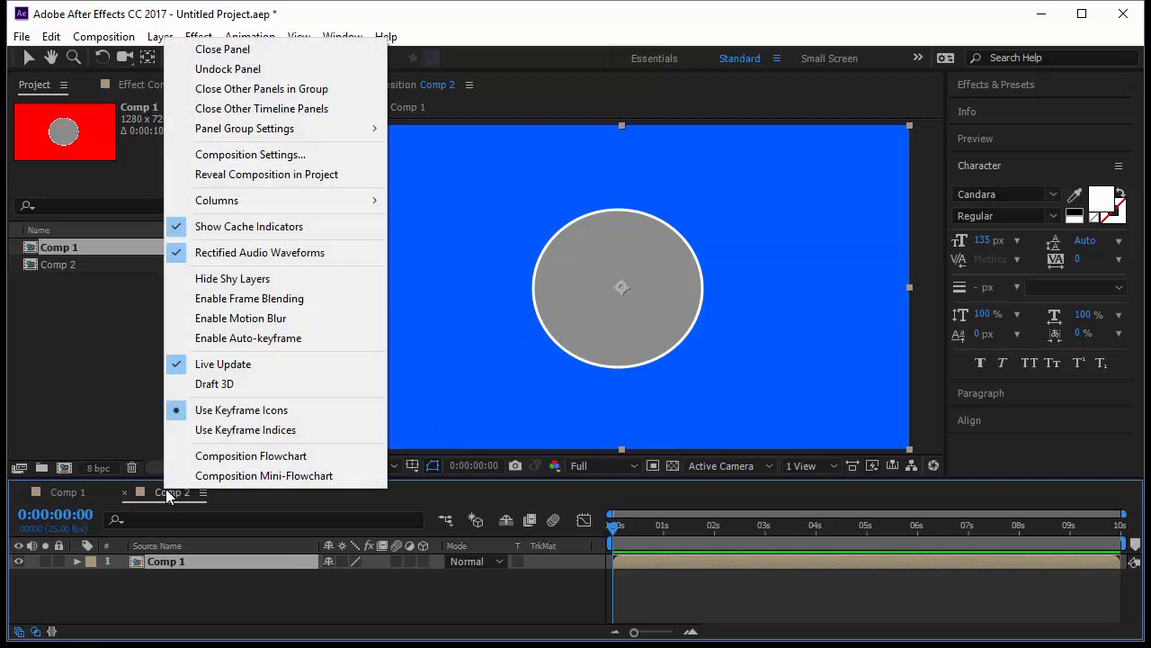
{"action": "left_click", "coordinate": [290, 154]}
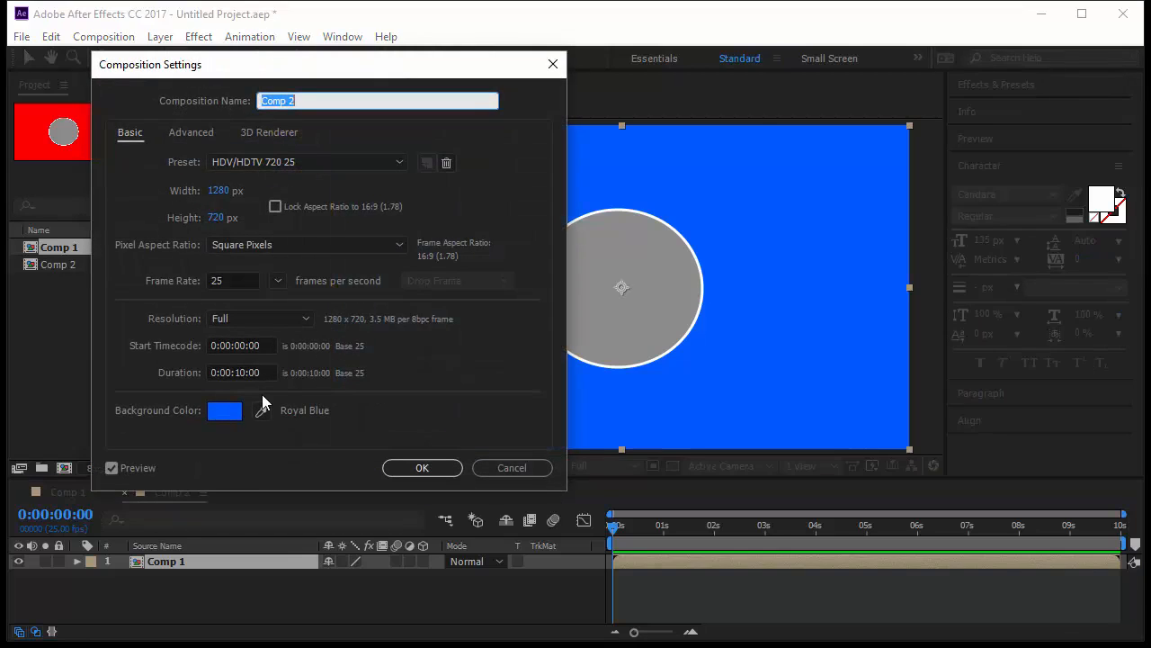
{"action": "left_click", "coordinate": [504, 469]}
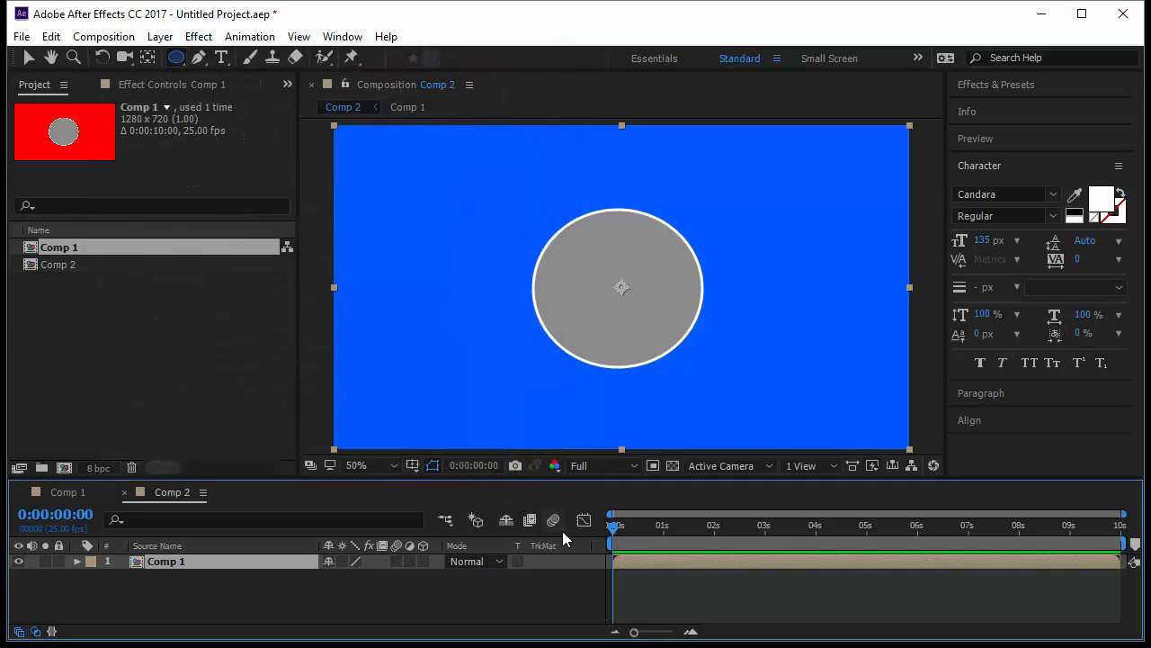
Step: Show Comp 1 with the transparency grid in place of its background color
{"action": "left_click", "coordinate": [59, 497]}
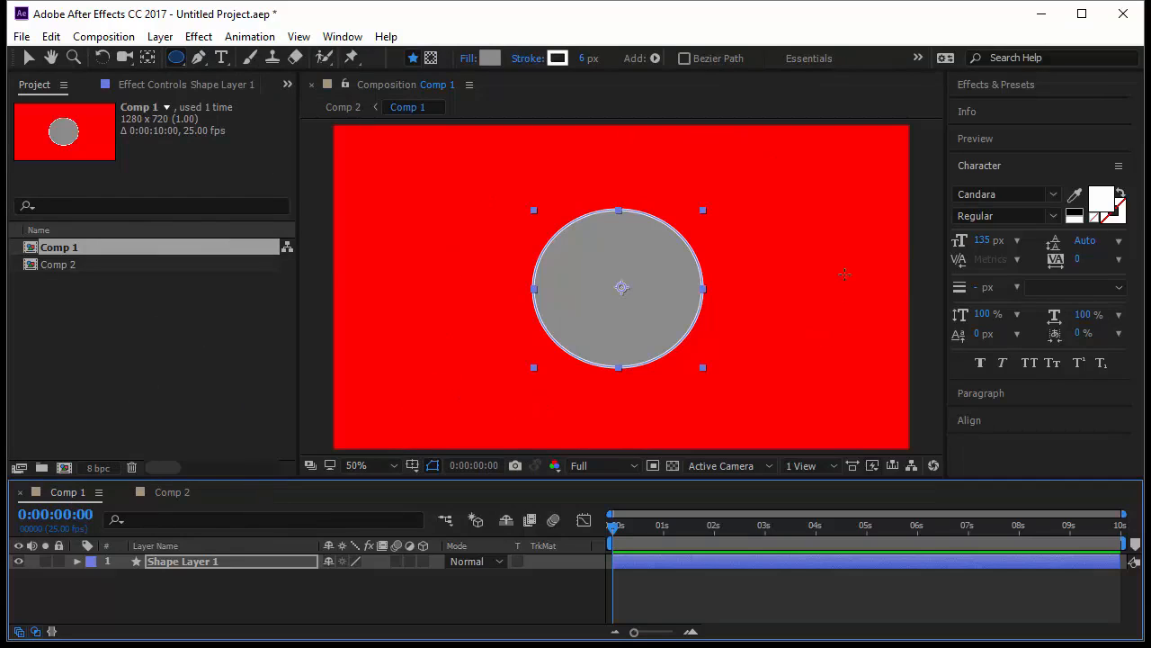
{"action": "left_click", "coordinate": [673, 466]}
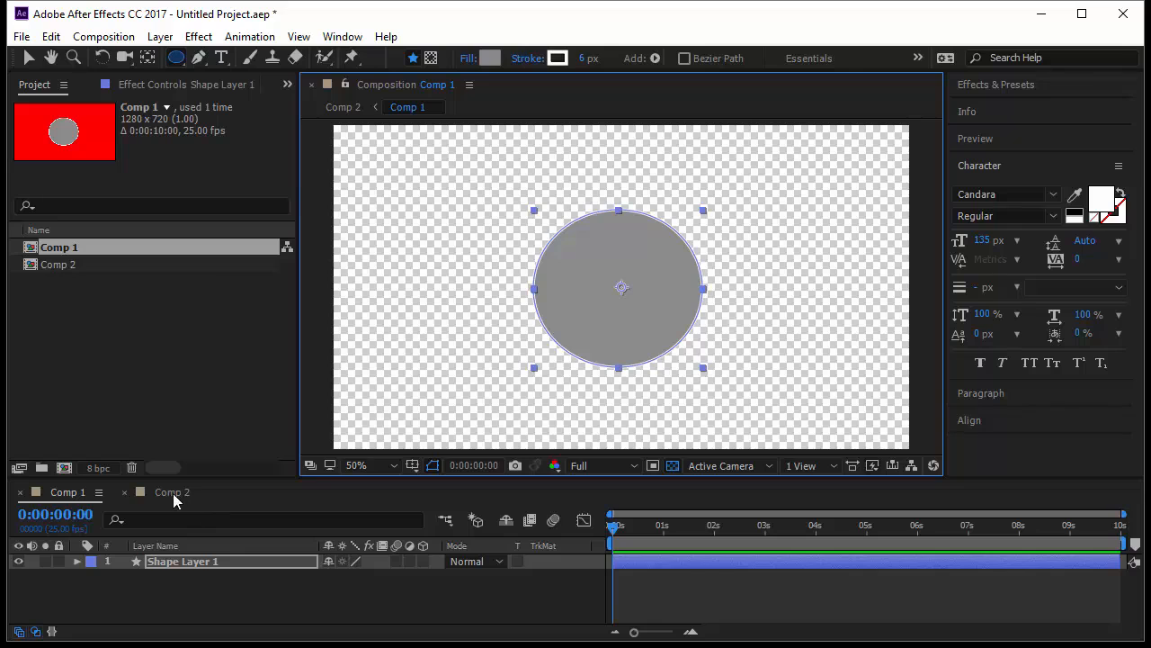
Step: Delete both Comp 1 and Comp 2 from the project
{"action": "left_click_drag", "start_coordinate": [75, 286], "coordinate": [80, 244]}
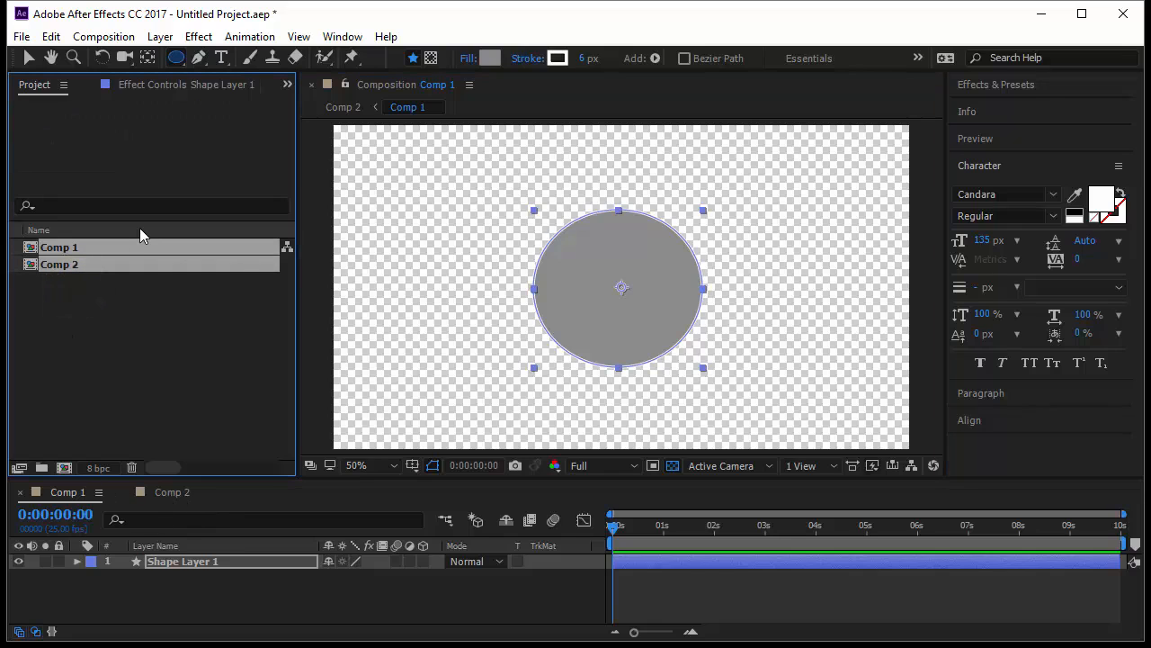
{"action": "key", "text": "Delete"}
{"action": "left_click", "coordinate": [667, 354]}
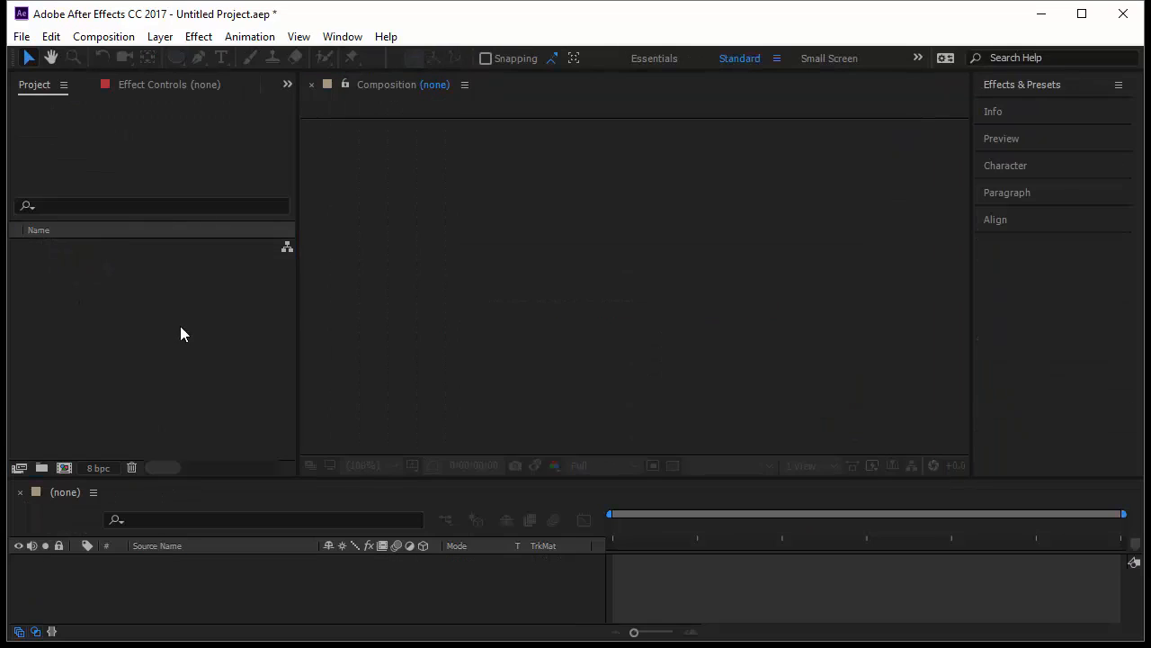
Step: Create a new composition named Intro to Solids with the HDV/HDTV 720 25 preset, 10 seconds long and with a black background
{"action": "right_click", "coordinate": [119, 321]}
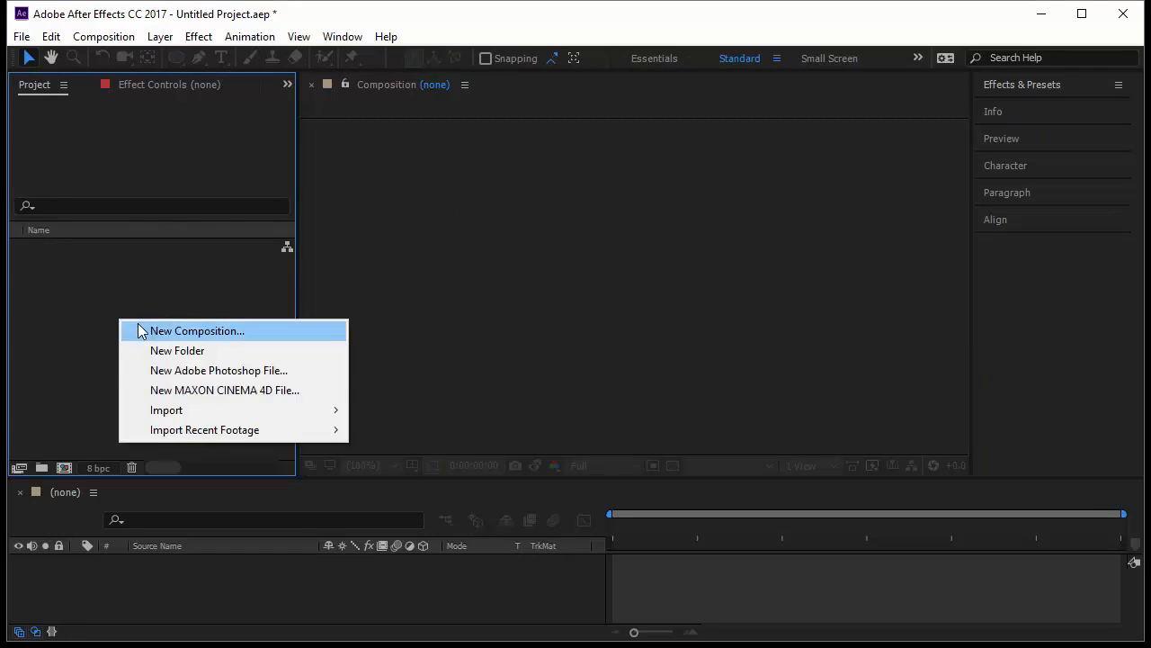
{"action": "left_click", "coordinate": [141, 332]}
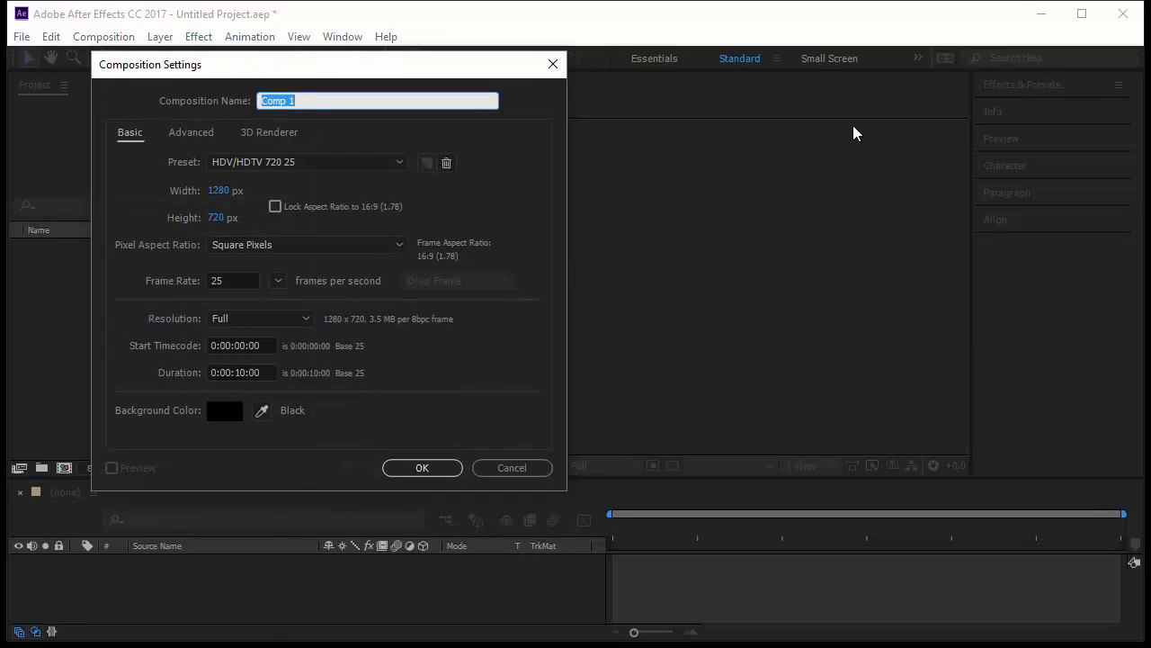
{"action": "type", "text": "Intro to Solids"}
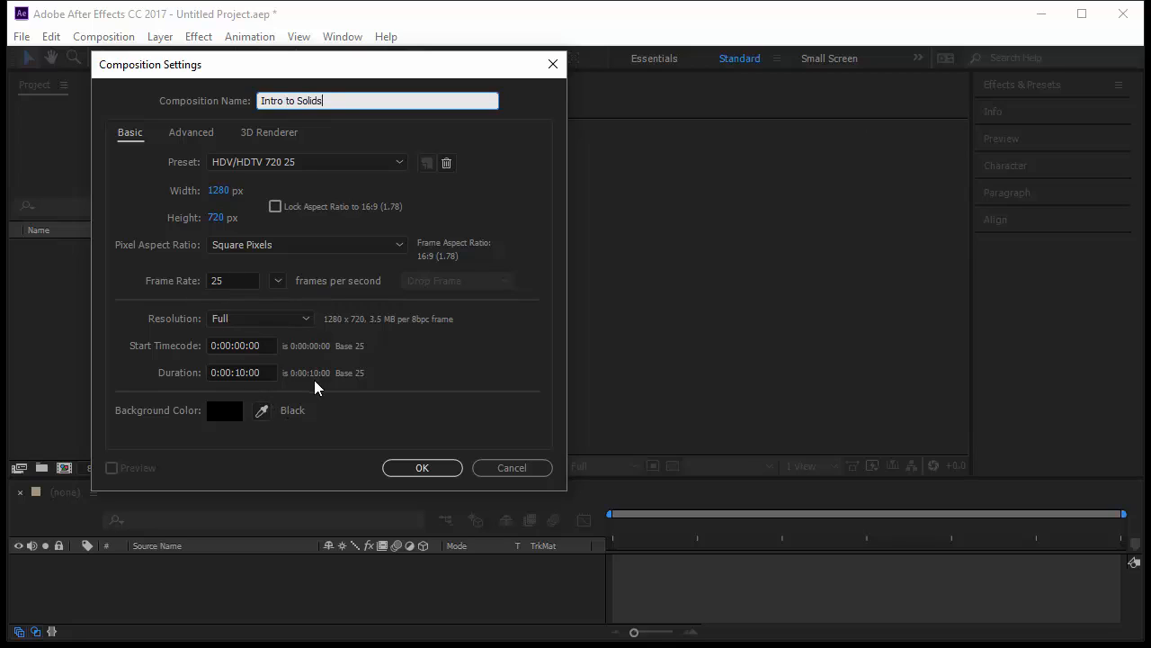
{"action": "left_click", "coordinate": [416, 470]}
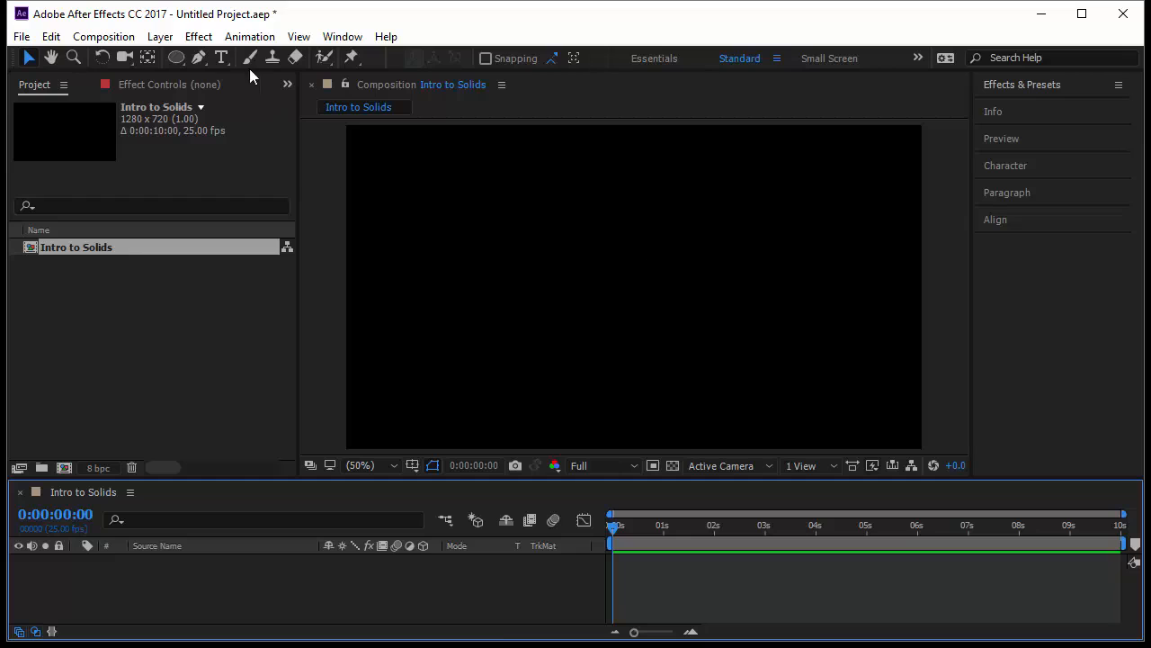
Step: Start a new solid layer and match its size to the composition at 1280 × 720 px
{"action": "left_click", "coordinate": [158, 37]}
{"action": "mouse_move", "coordinate": [223, 37]}
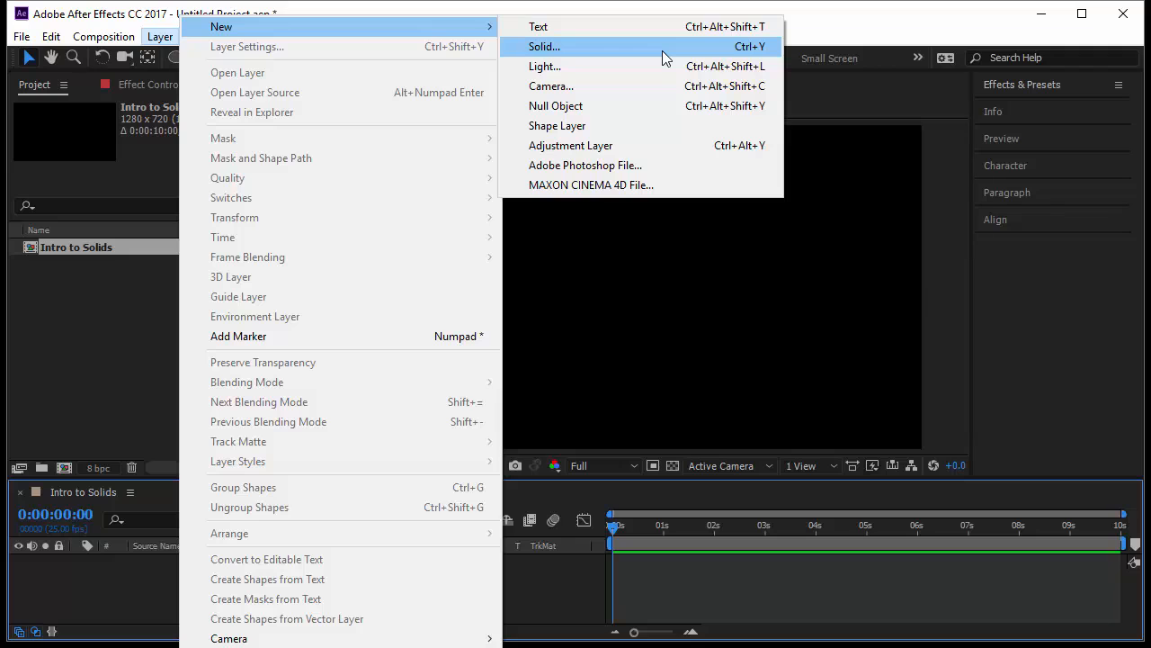
{"action": "left_click", "coordinate": [576, 46]}
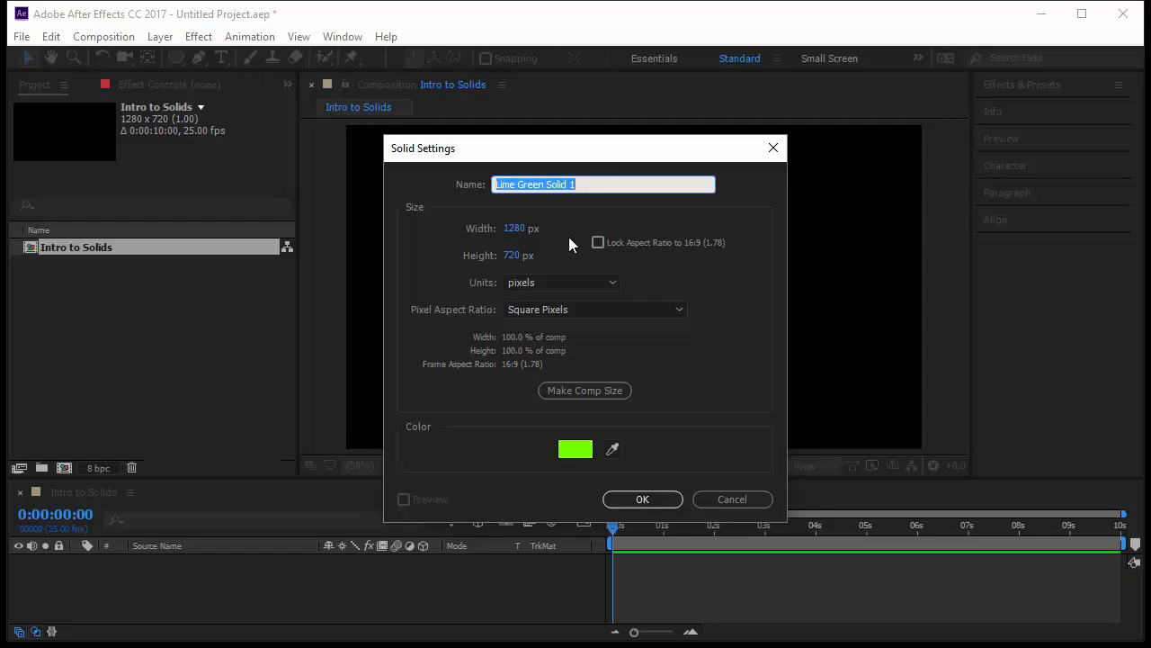
{"action": "left_click", "coordinate": [552, 281]}
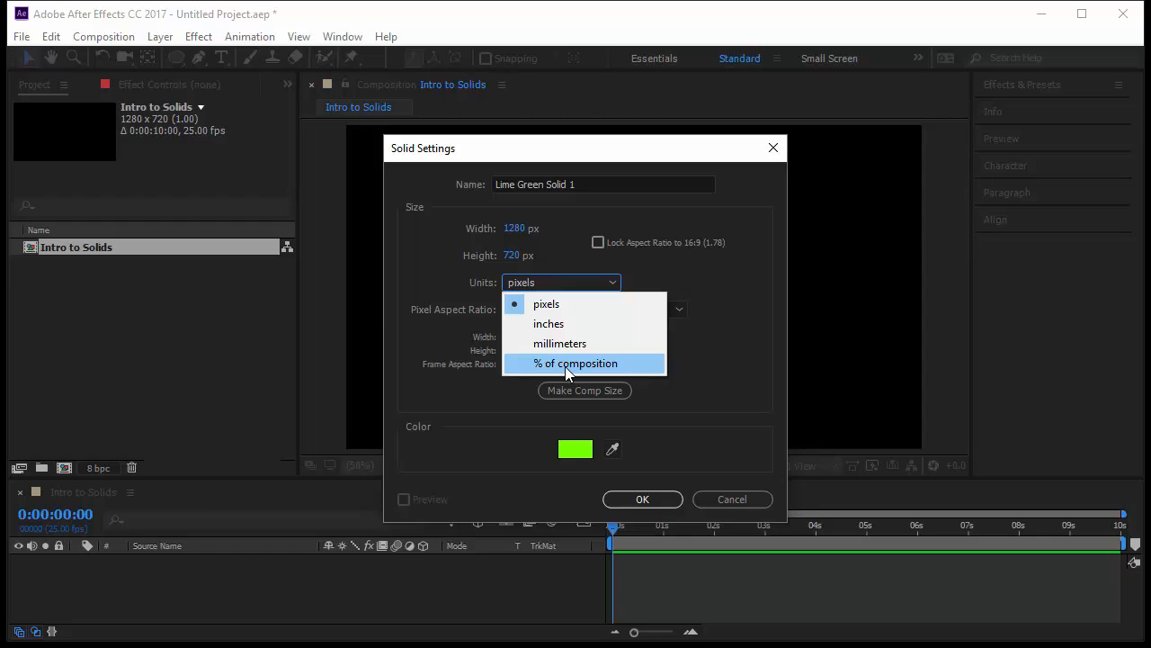
{"action": "left_click", "coordinate": [681, 260]}
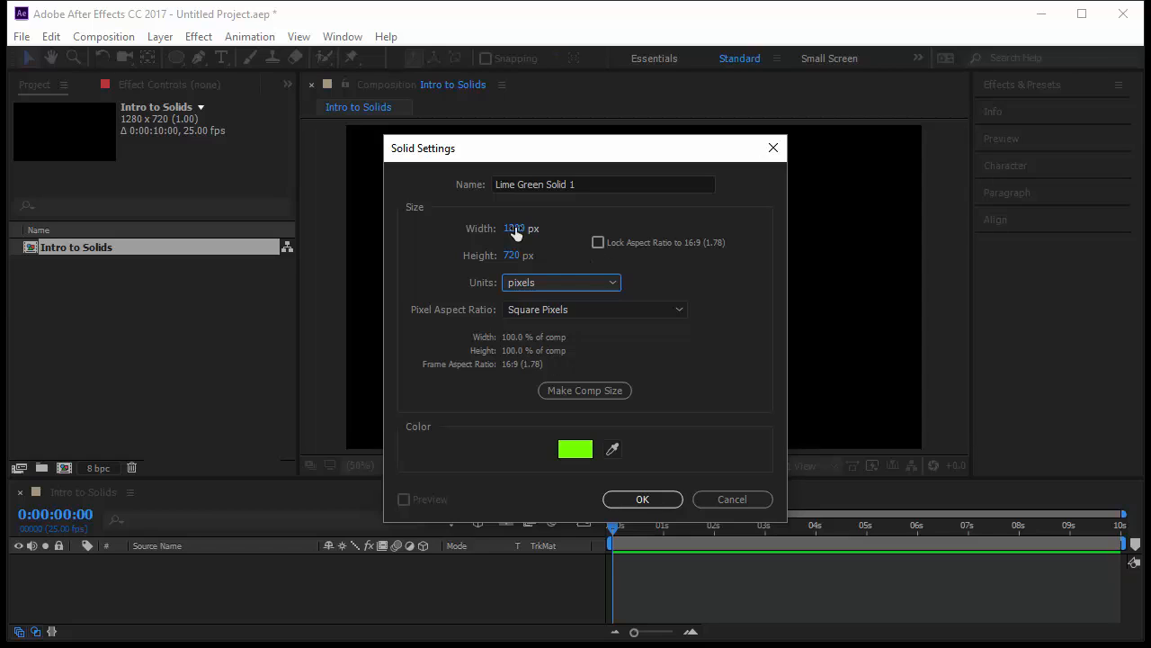
{"action": "left_click_drag", "start_coordinate": [513, 230], "coordinate": [483, 255]}
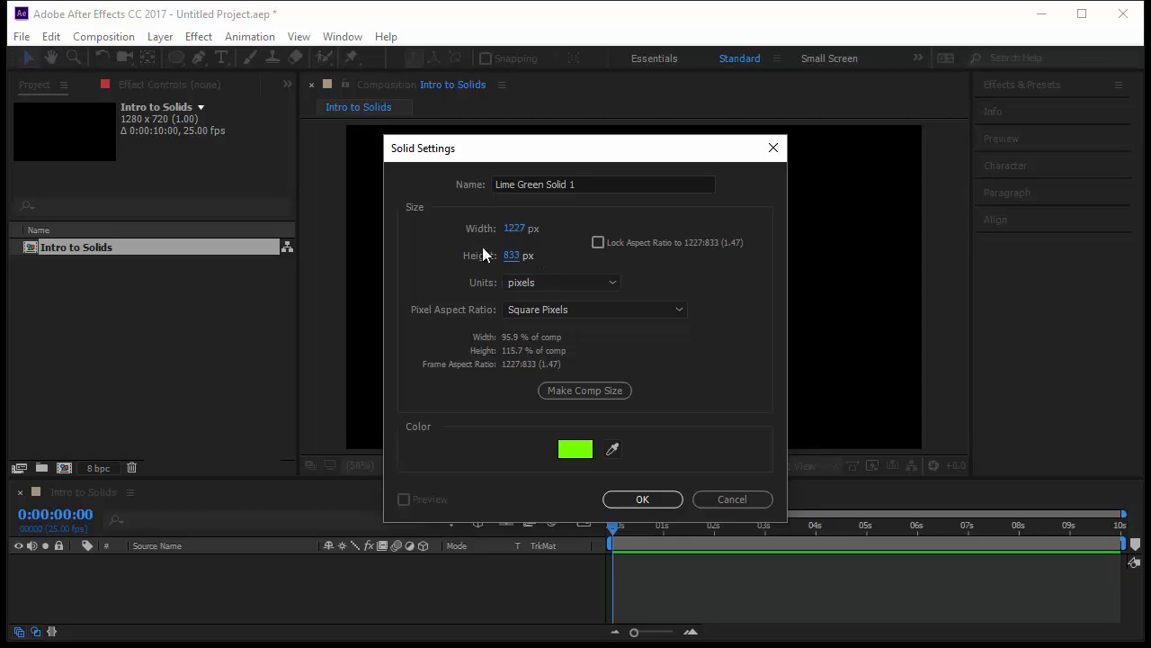
{"action": "left_click", "coordinate": [586, 392]}
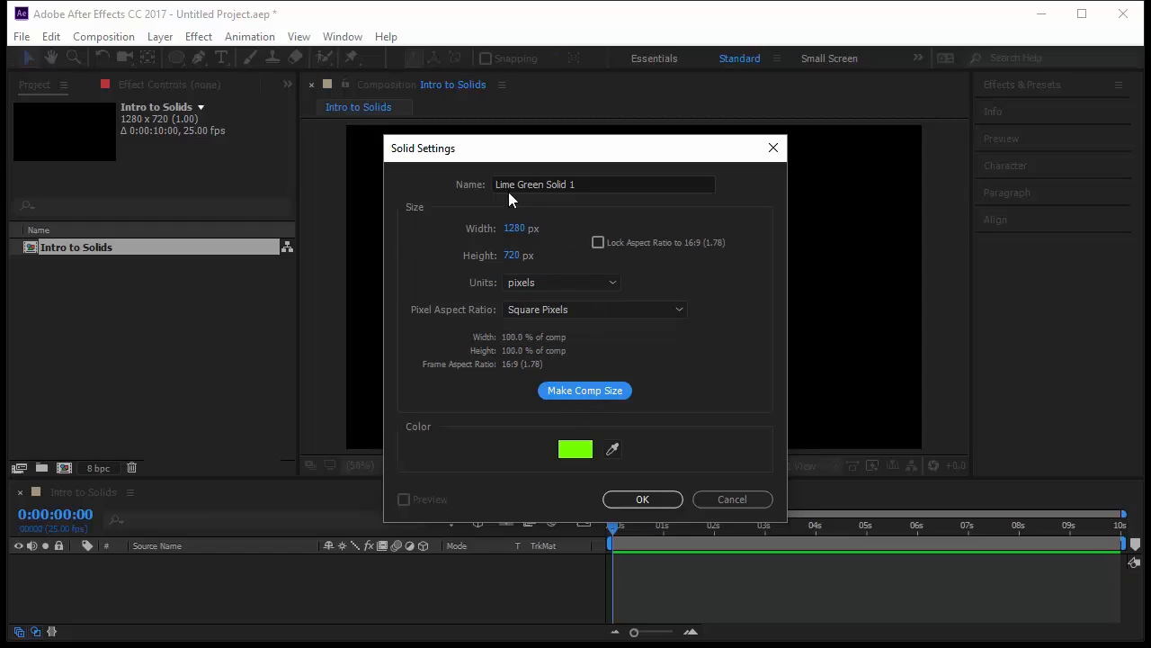
Step: Set the solid's color to orange EFAF01 and create the layer
{"action": "left_click", "coordinate": [571, 452]}
{"action": "left_click_drag", "start_coordinate": [280, 27], "coordinate": [423, 148]}
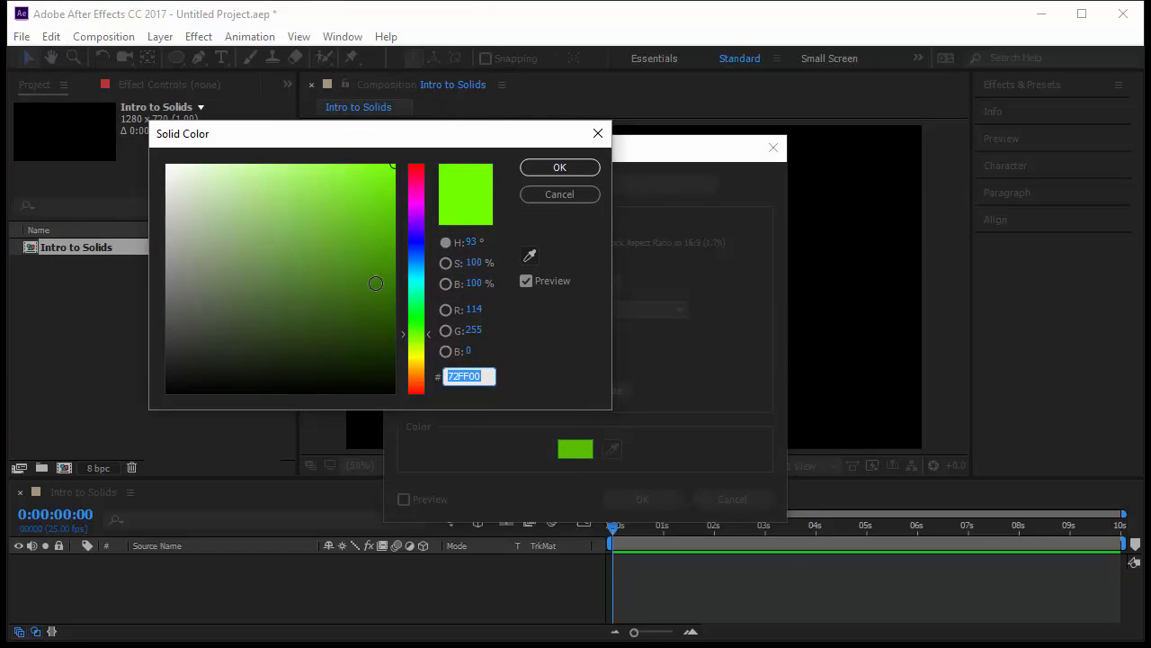
{"action": "left_click_drag", "start_coordinate": [416, 185], "coordinate": [420, 365]}
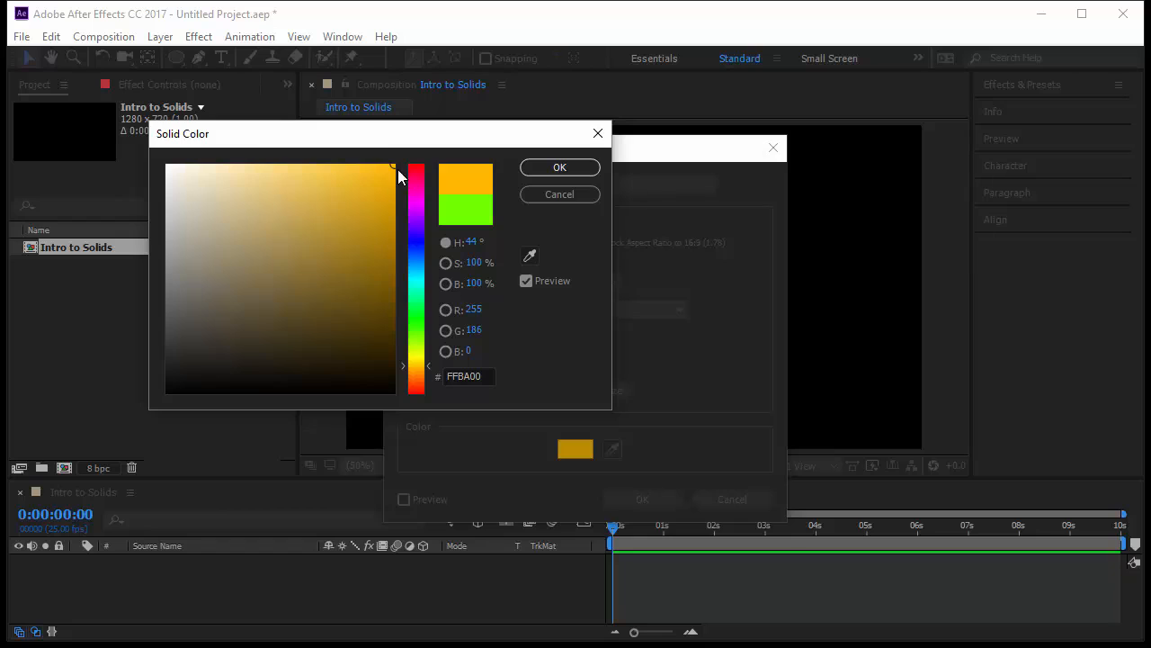
{"action": "left_click_drag", "start_coordinate": [394, 170], "coordinate": [393, 178]}
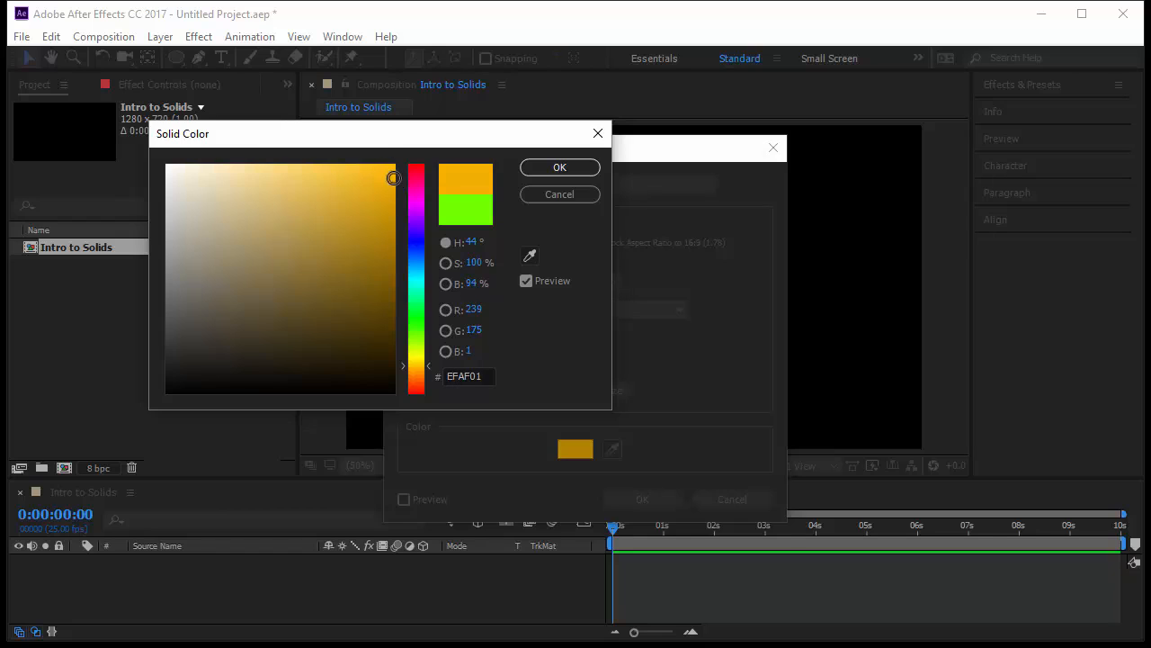
{"action": "left_click", "coordinate": [583, 171]}
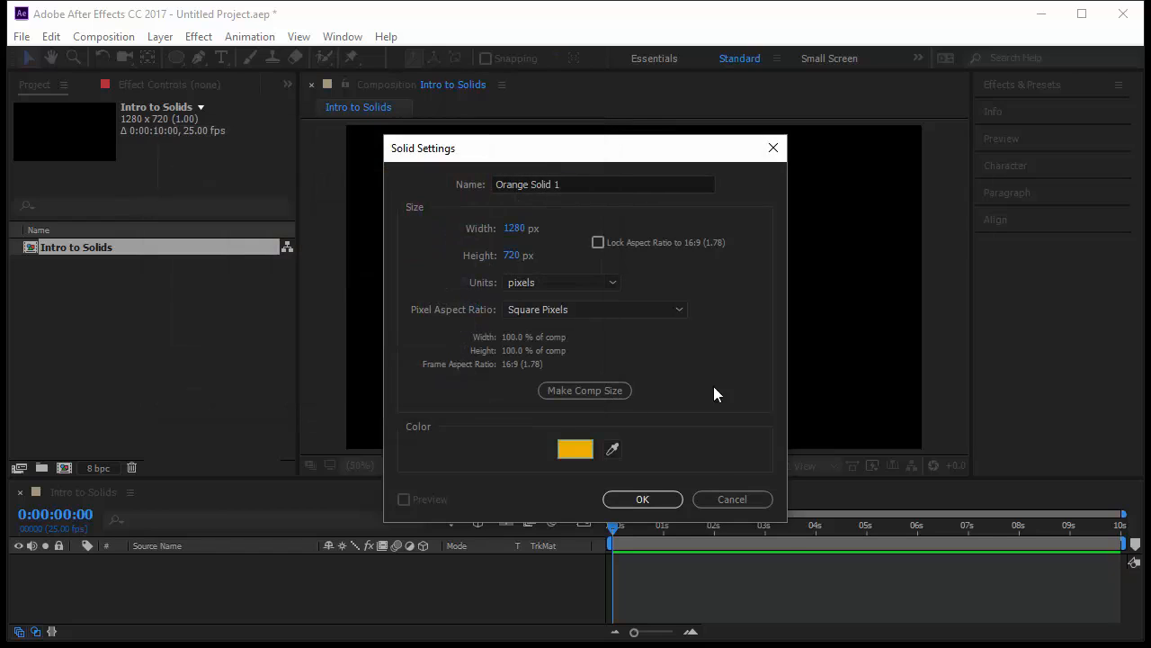
{"action": "left_click", "coordinate": [639, 501]}
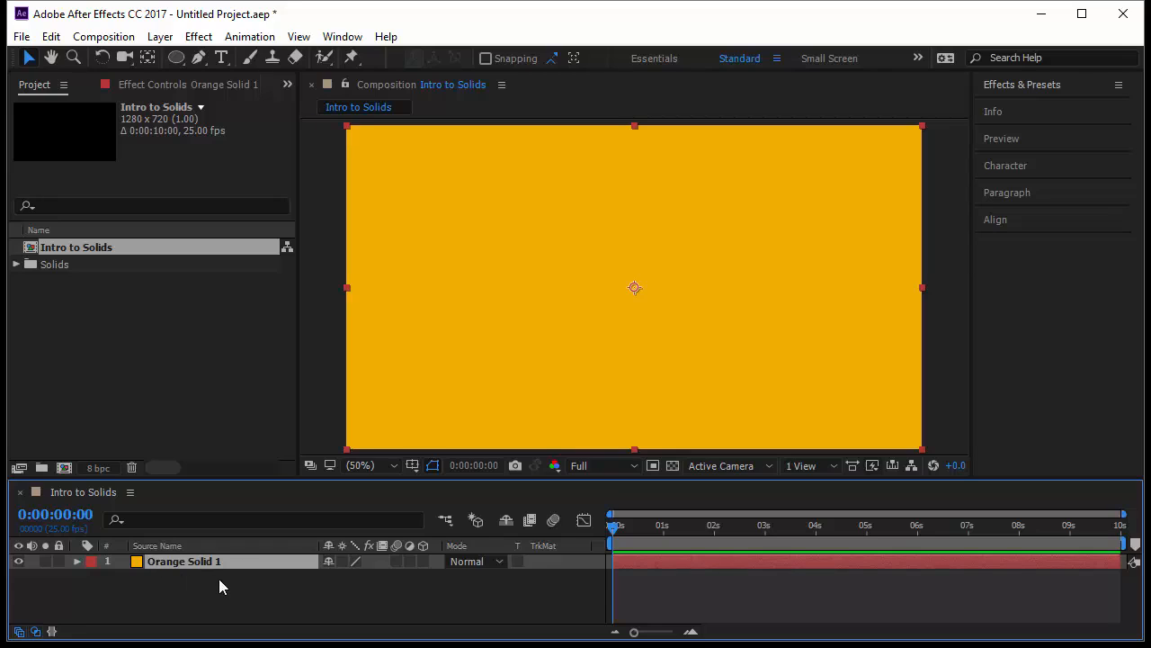
Step: Expand the Solids folder in the project and inspect the orange solid stored inside it
{"action": "left_click", "coordinate": [16, 265]}
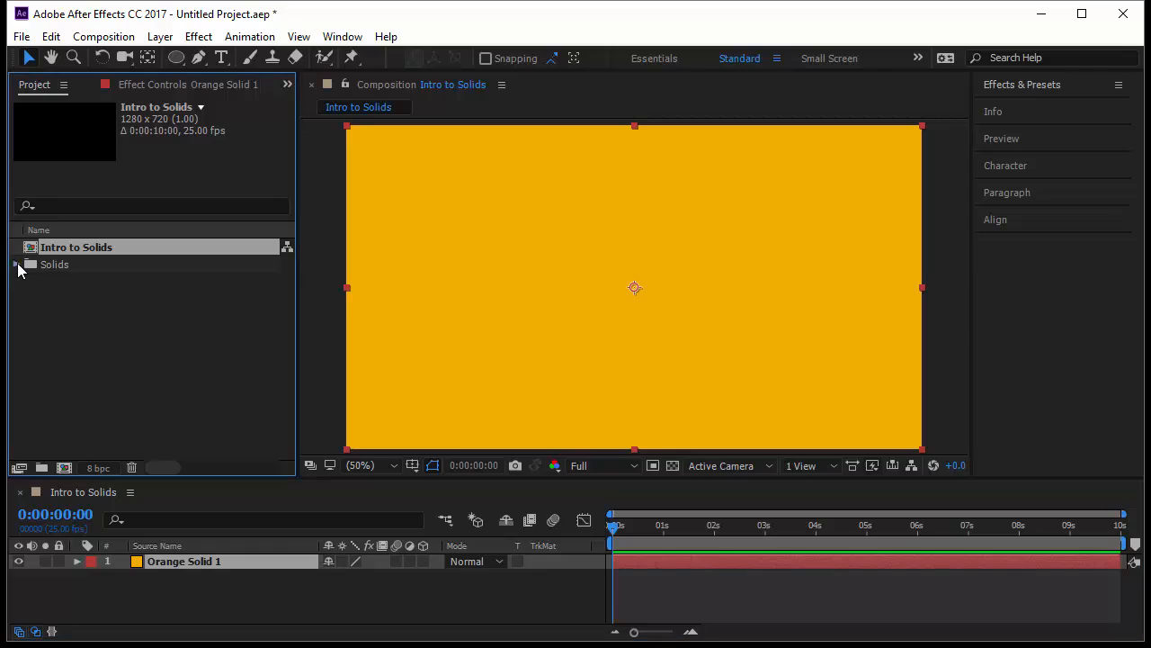
{"action": "left_click", "coordinate": [70, 268]}
{"action": "left_click", "coordinate": [89, 284]}
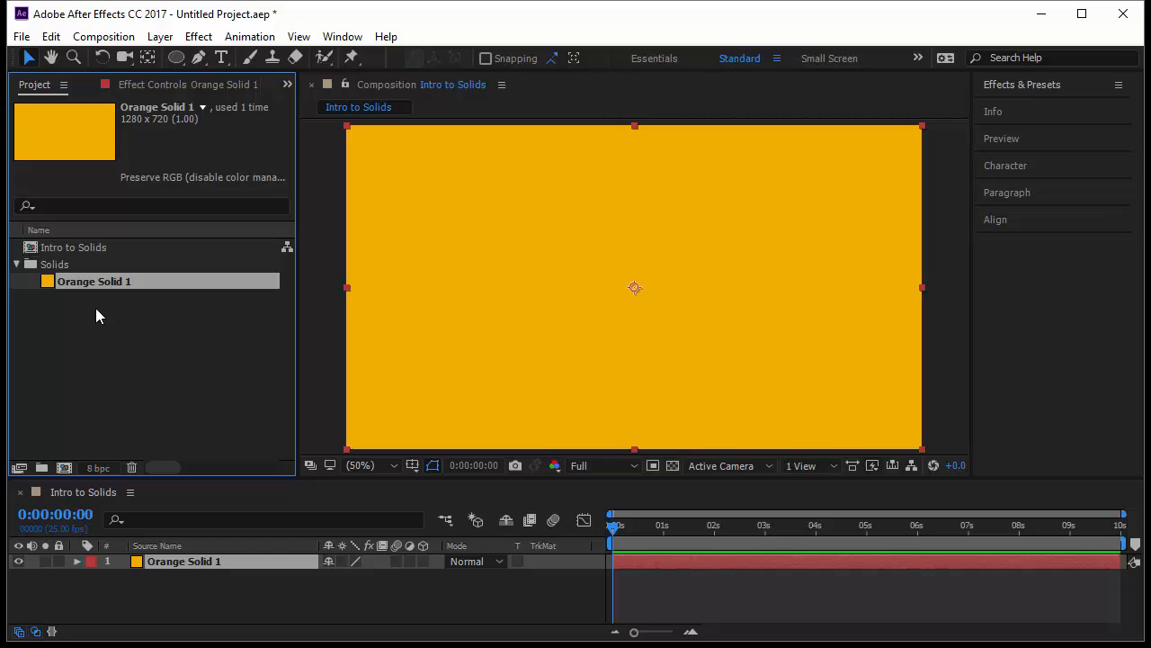
{"action": "left_click", "coordinate": [208, 299]}
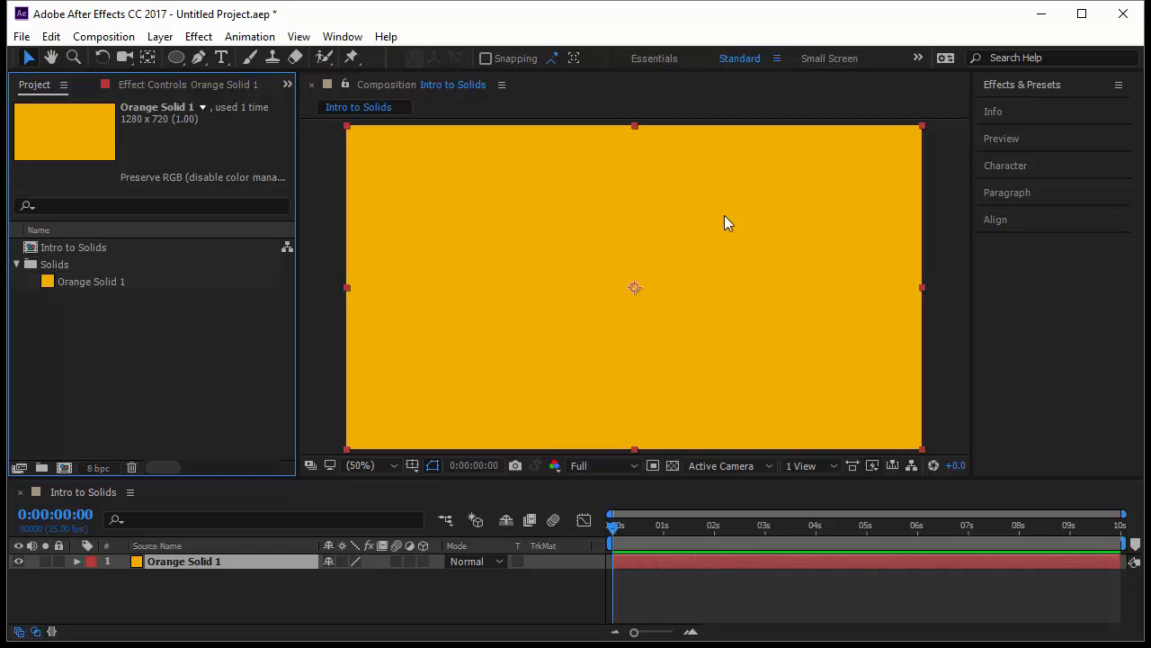
Step: Rename the orange solid layer in the timeline as Background
{"action": "left_click", "coordinate": [235, 562]}
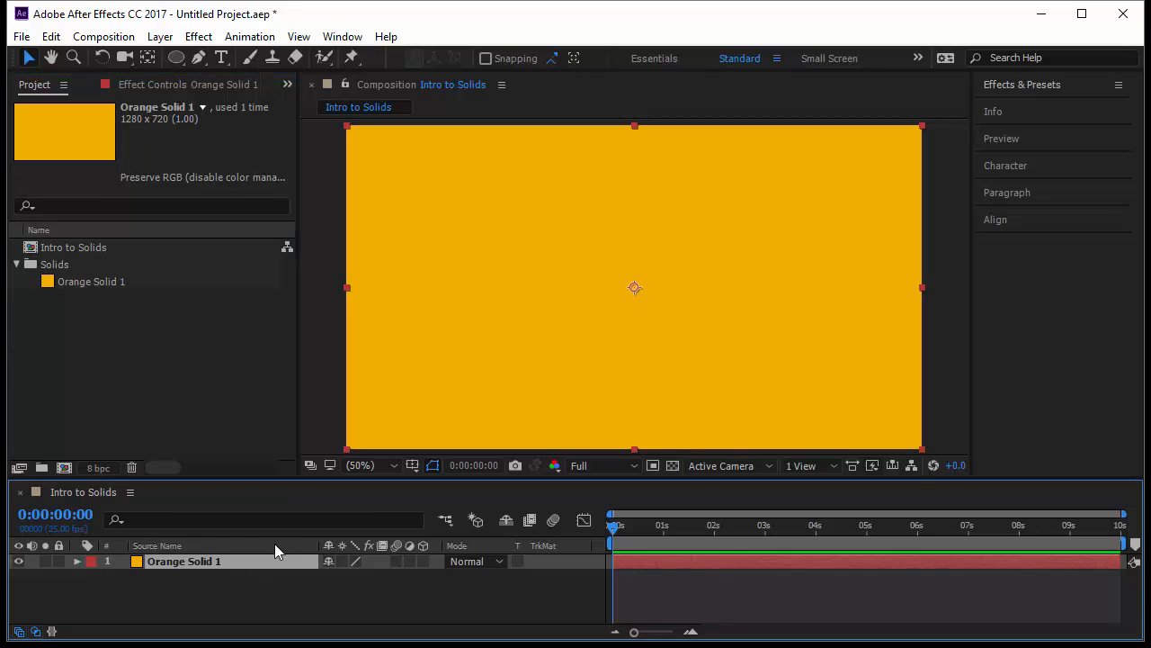
{"action": "key", "text": "Return"}
{"action": "type", "text": "B"}
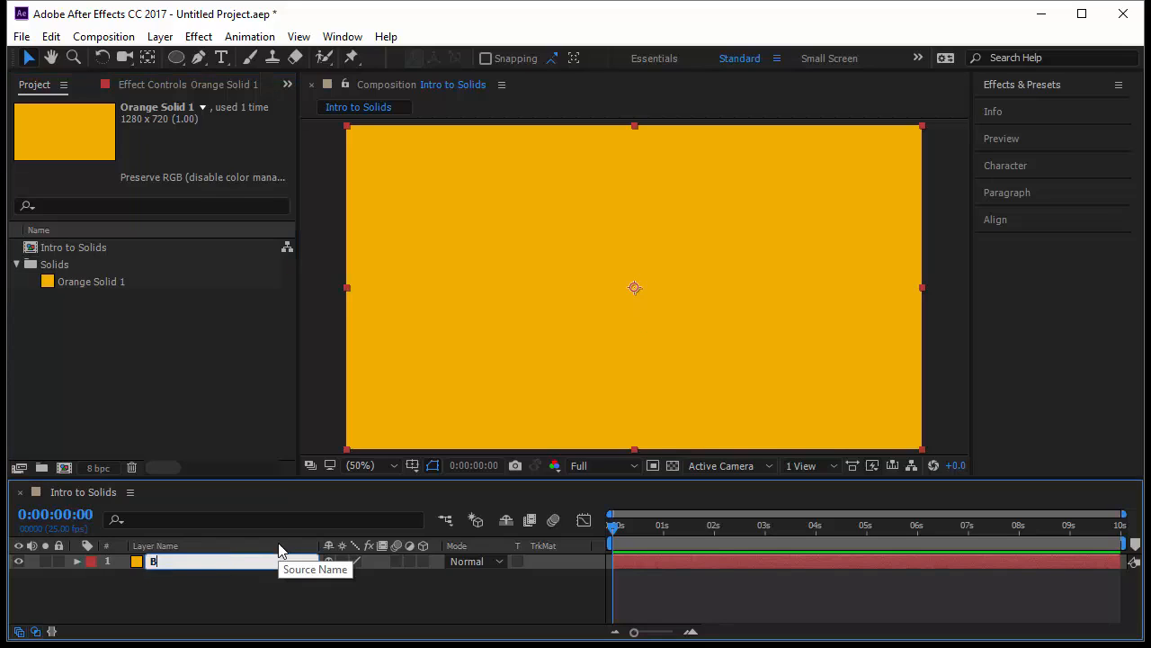
{"action": "type", "text": "ackground"}
{"action": "key", "text": "Return"}
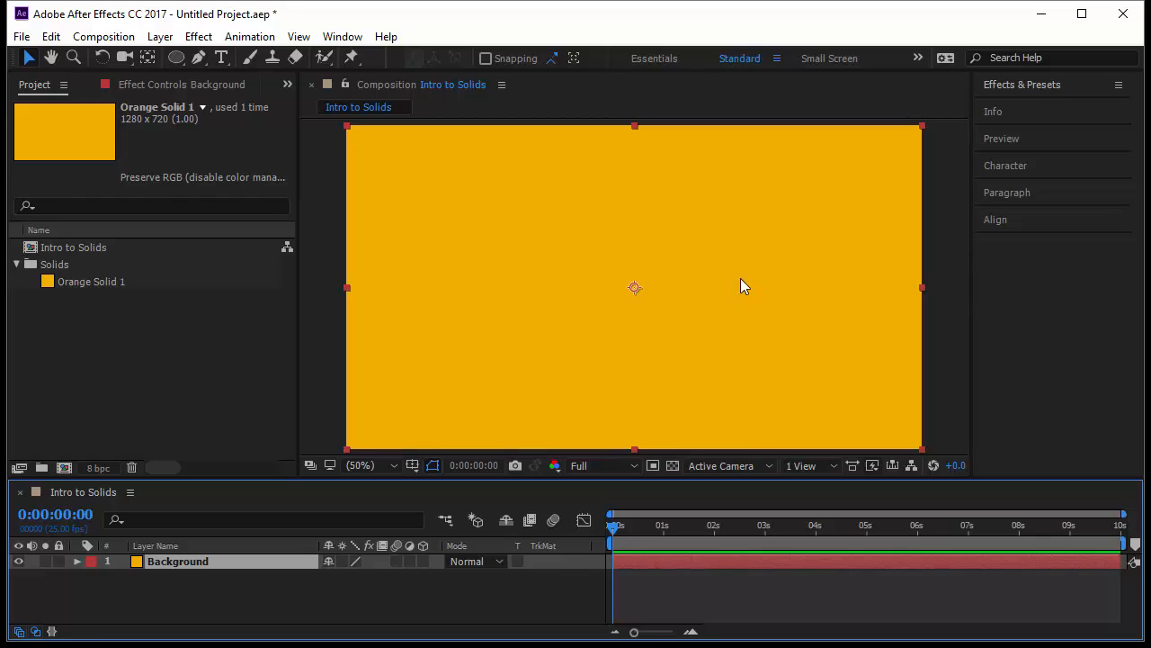
Step: Search the effects for "Vigne" and apply the CC Vignette effect to the Background layer
{"action": "left_click", "coordinate": [1049, 84]}
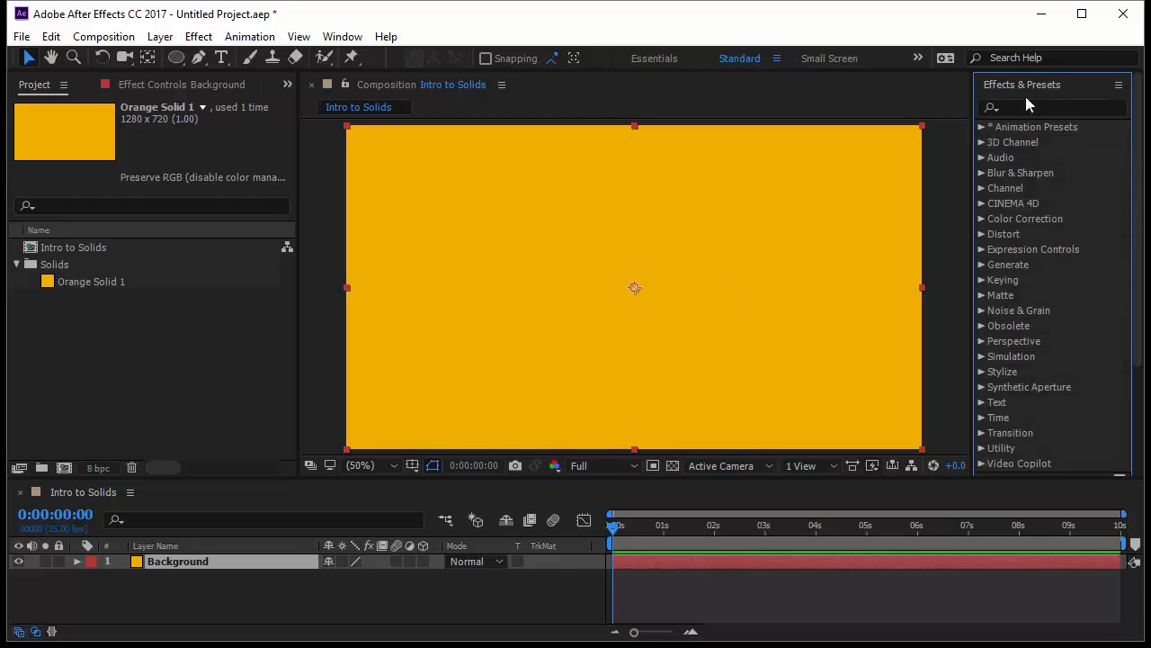
{"action": "left_click", "coordinate": [1020, 109]}
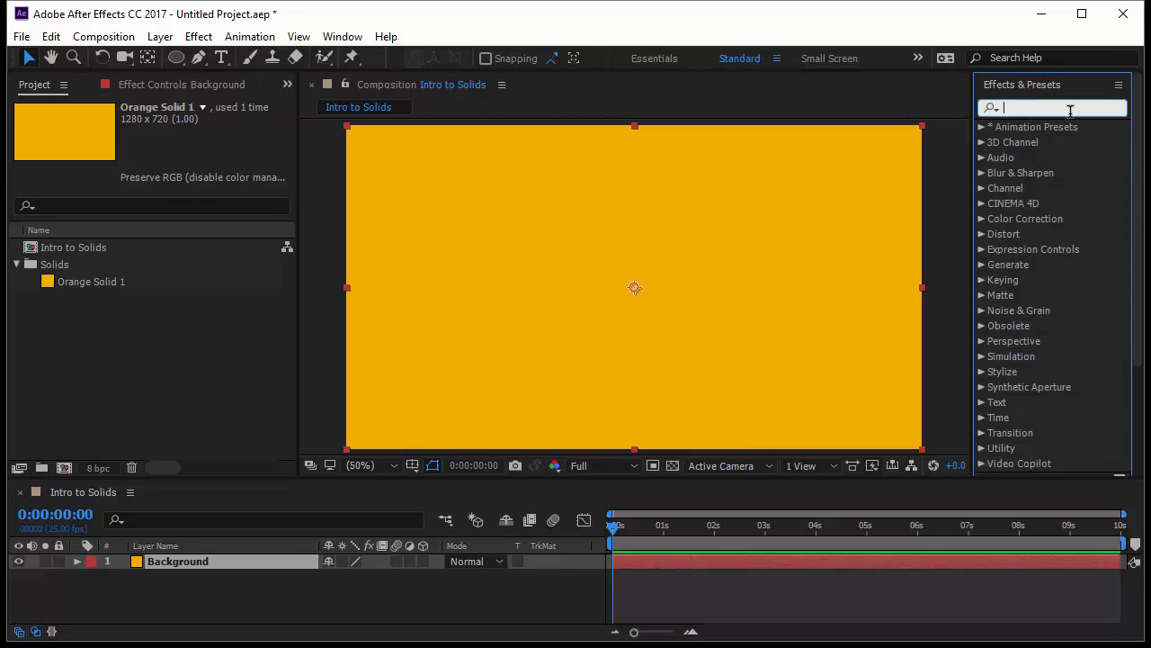
{"action": "type", "text": "Vigne"}
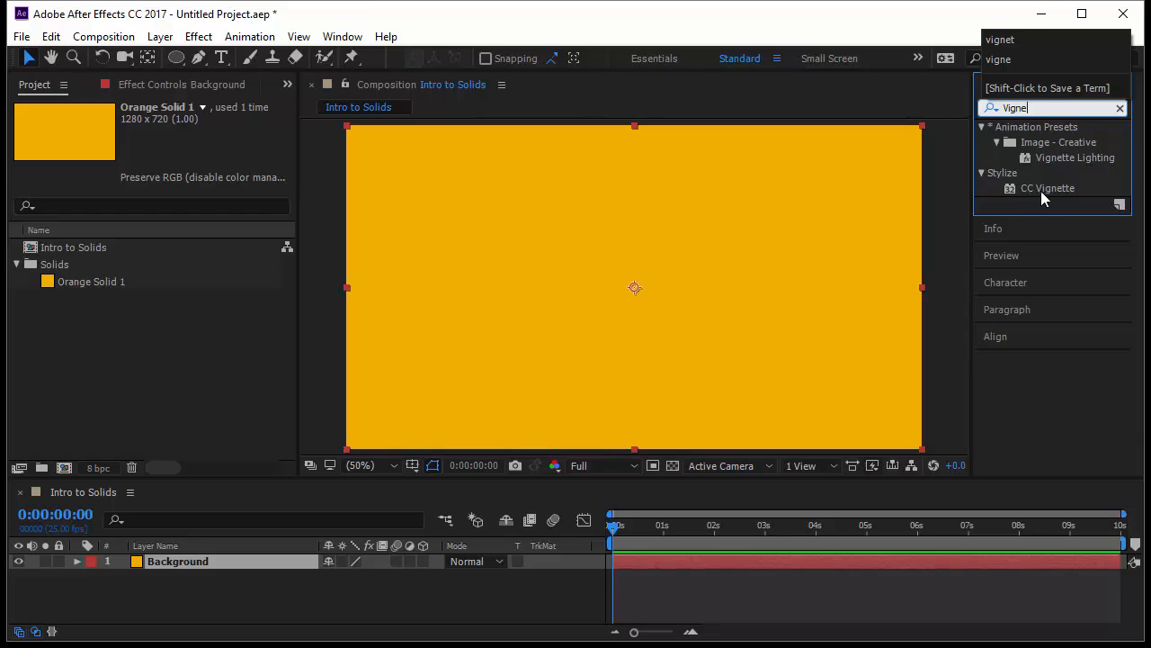
{"action": "left_click", "coordinate": [1041, 191]}
{"action": "left_click_drag", "start_coordinate": [1041, 189], "coordinate": [702, 309]}
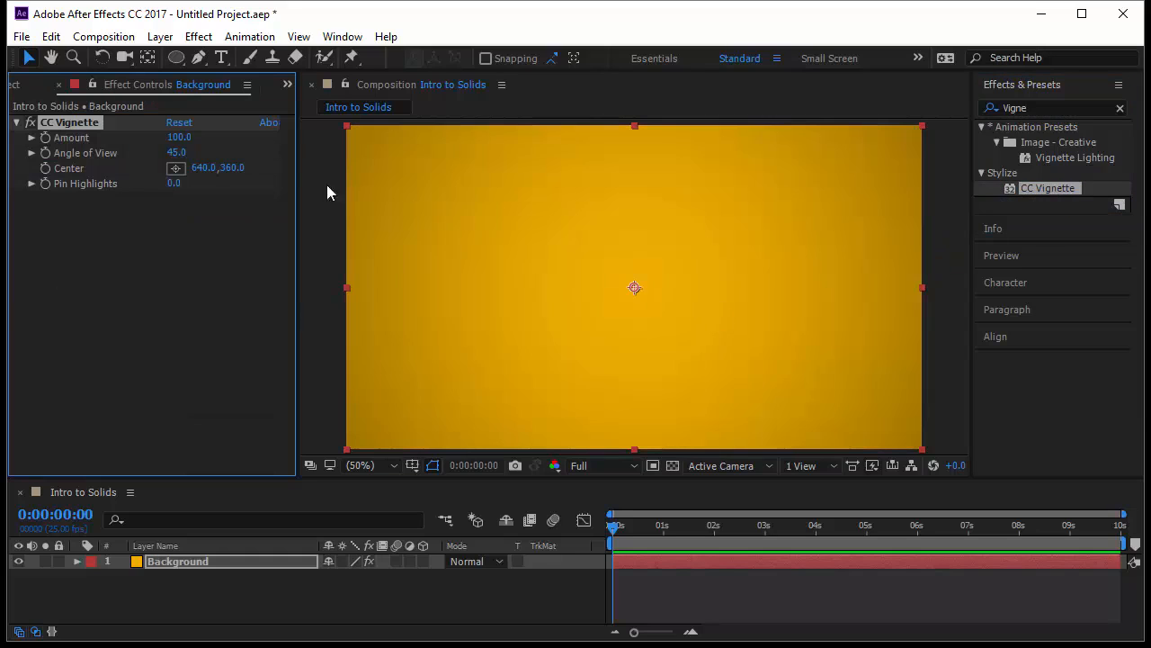
Step: Widen the effect controls area and view the CC Vignette effect's about information
{"action": "left_click_drag", "start_coordinate": [296, 167], "coordinate": [330, 167]}
{"action": "left_click", "coordinate": [294, 124]}
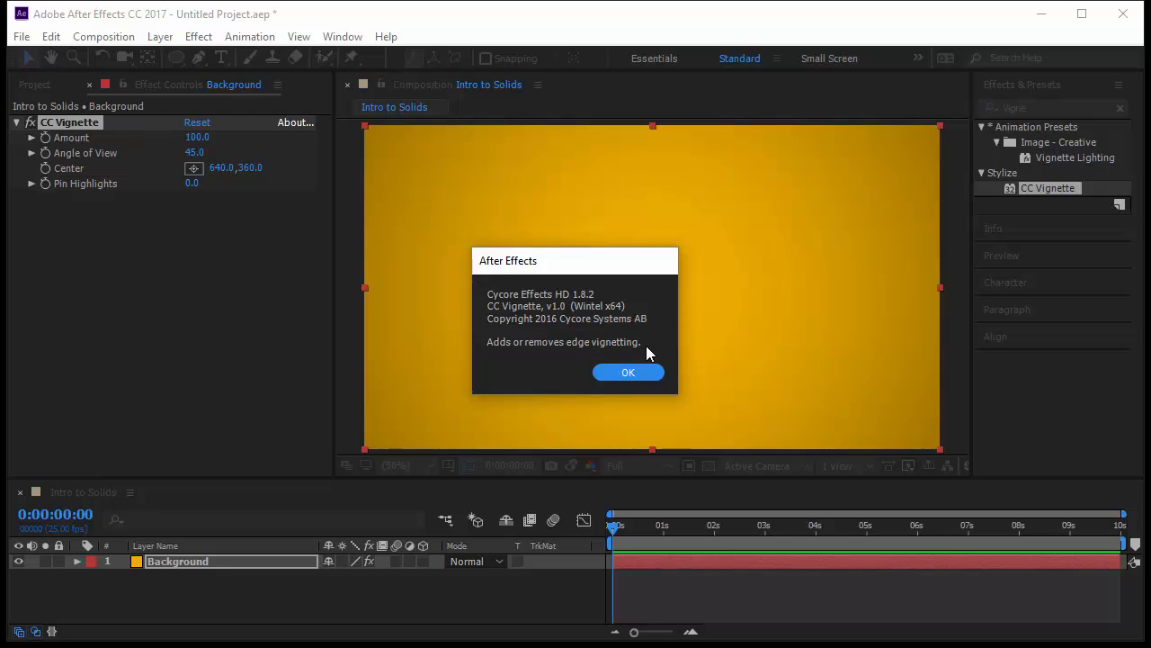
{"action": "left_click", "coordinate": [655, 373]}
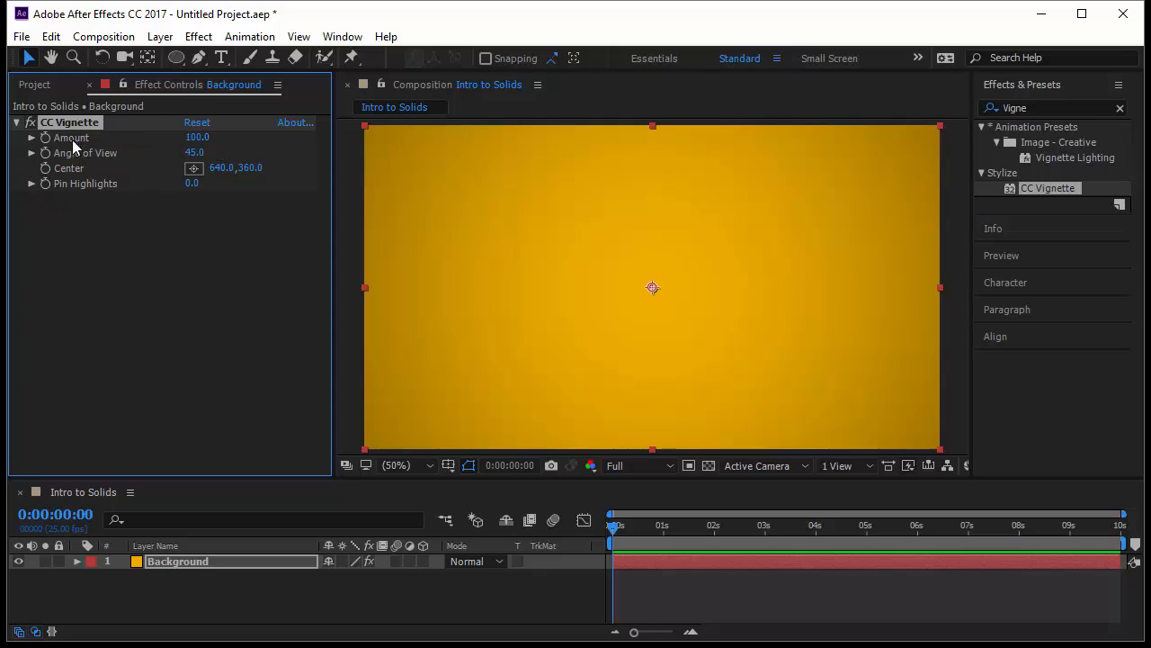
Step: Try strong positive and negative CC Vignette amounts, including -119, and finish with the amount at 274
{"action": "left_click_drag", "start_coordinate": [196, 137], "coordinate": [401, 167]}
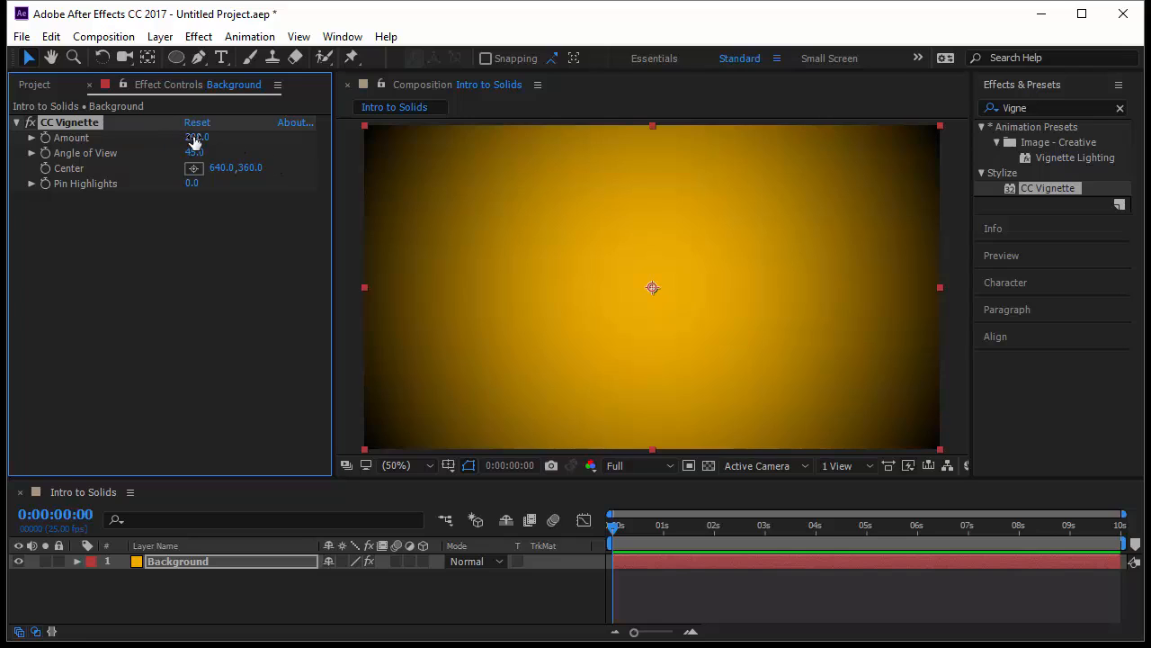
{"action": "left_click_drag", "start_coordinate": [192, 137], "coordinate": [99, 165]}
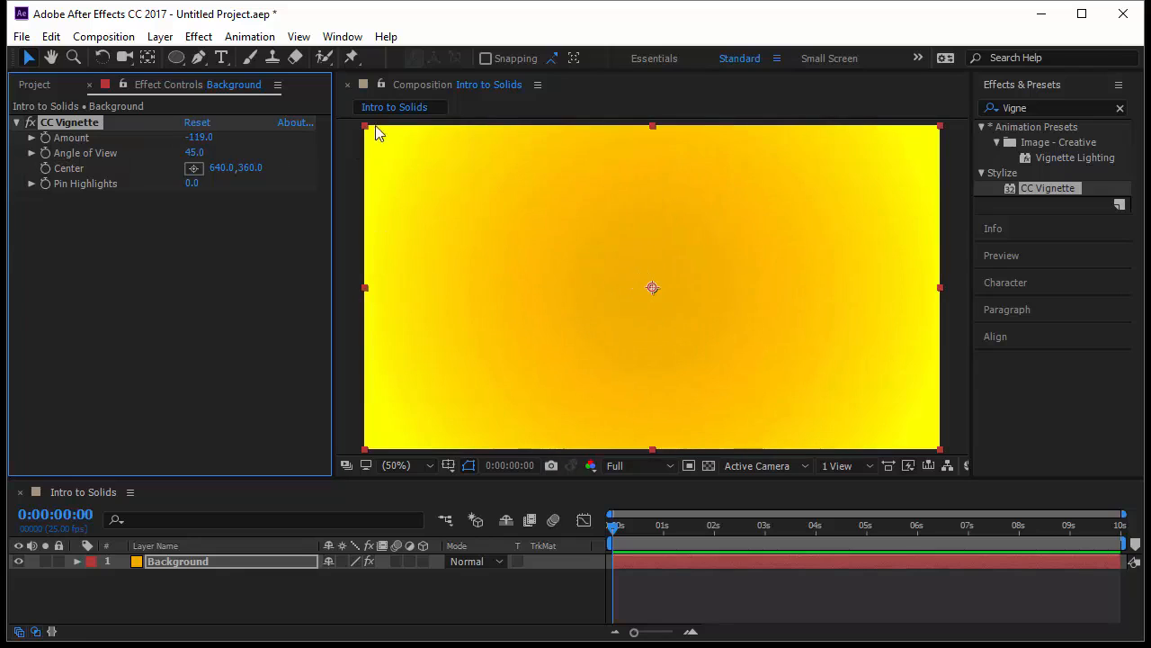
{"action": "left_click_drag", "start_coordinate": [200, 138], "coordinate": [343, 164]}
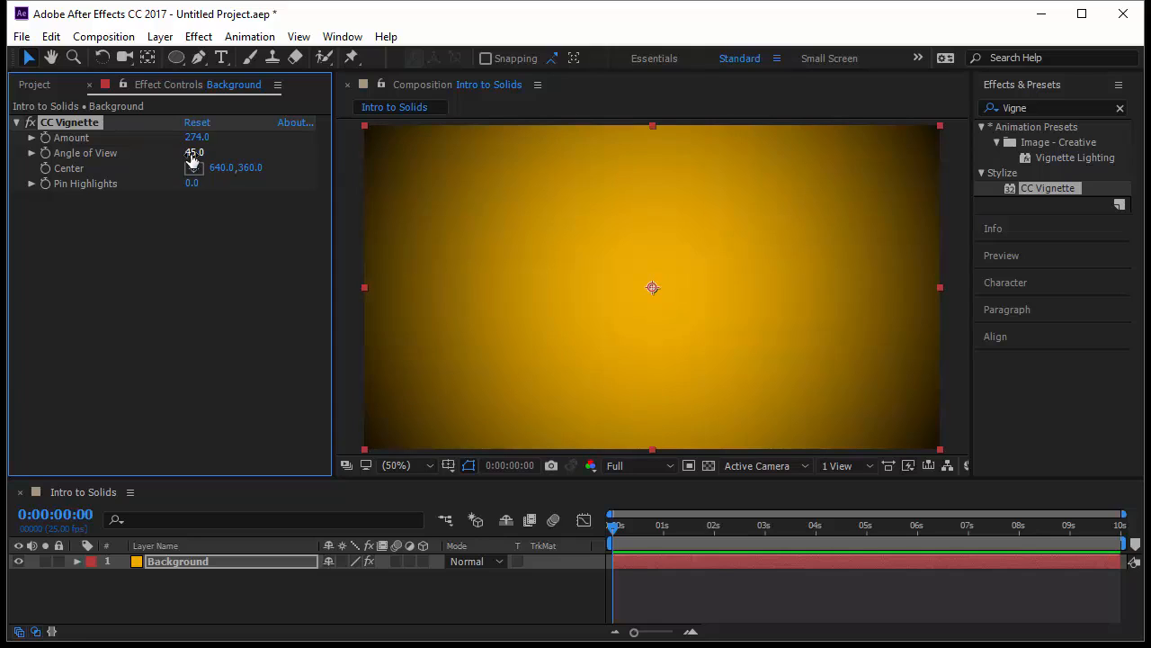
Step: Try an angle of view of 91.7 and a center of 597, 360 for the vignette, and undo both changes
{"action": "left_click_drag", "start_coordinate": [188, 159], "coordinate": [674, 206]}
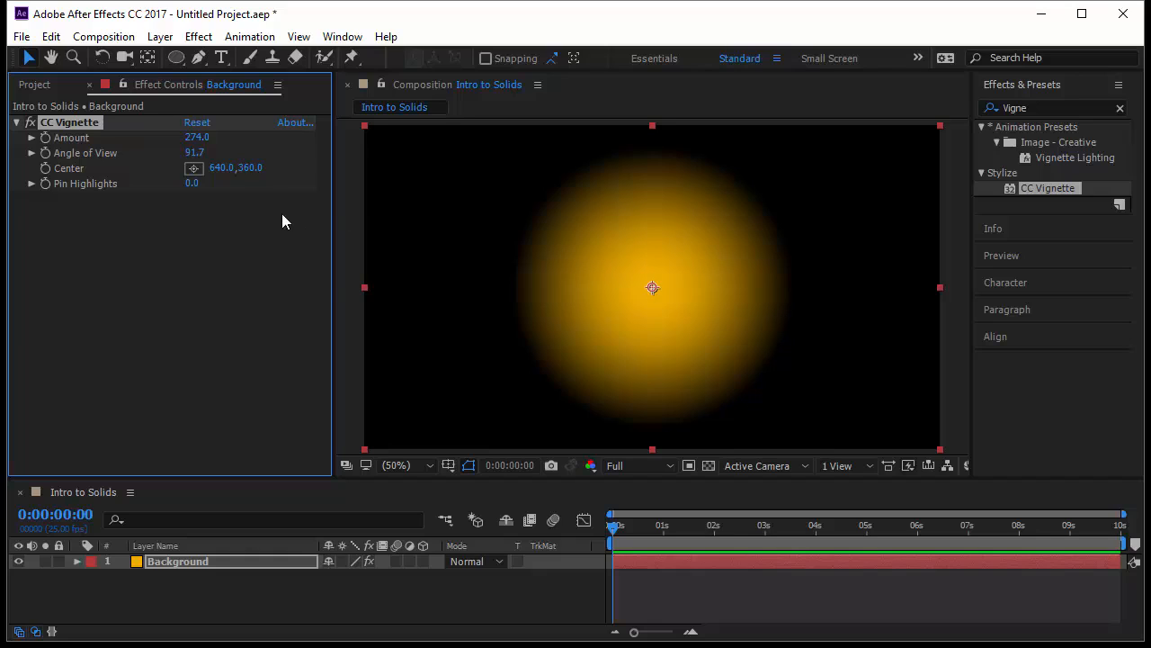
{"action": "left_click_drag", "start_coordinate": [216, 178], "coordinate": [194, 263]}
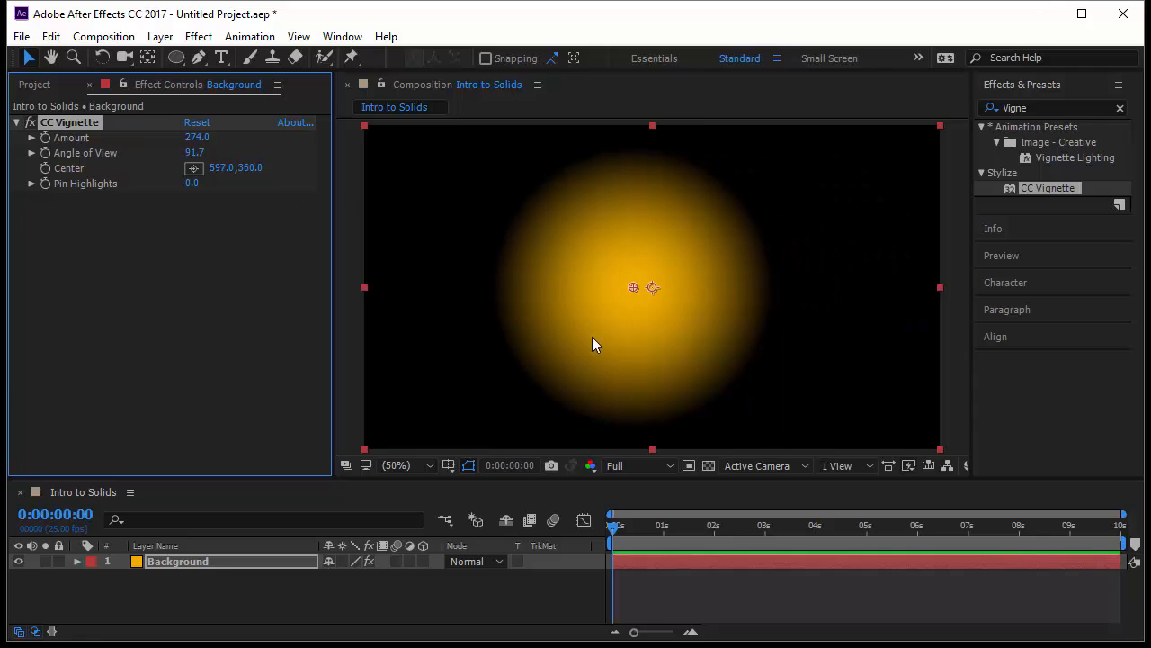
{"action": "key", "text": "ctrl+z"}
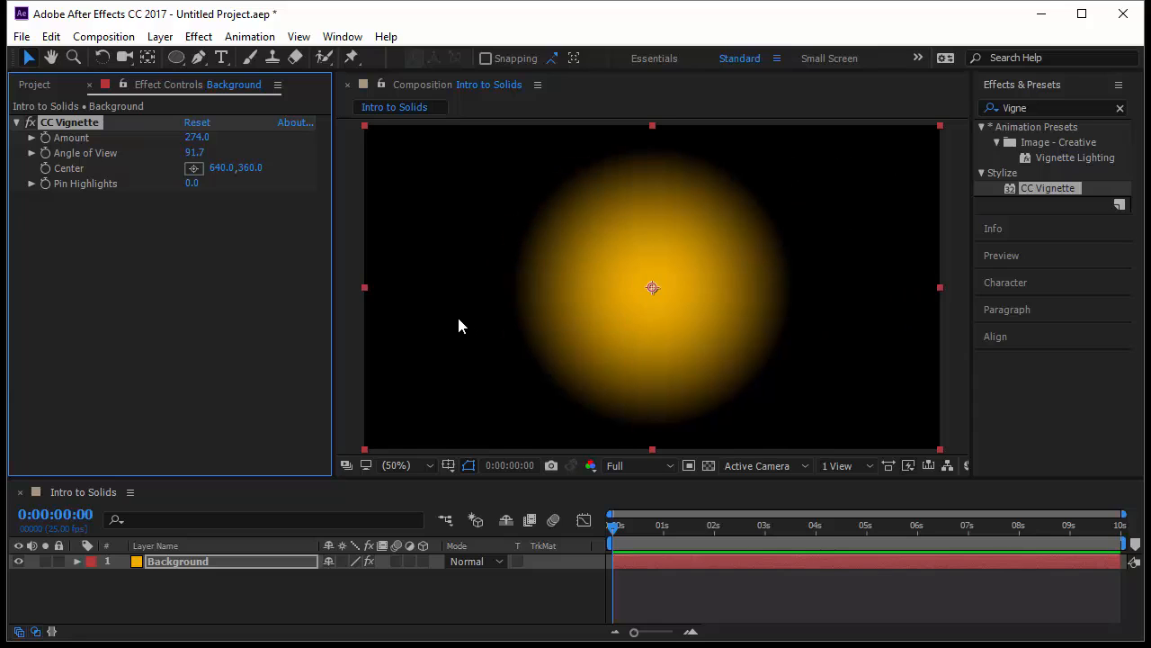
{"action": "key", "text": "ctrl+z"}
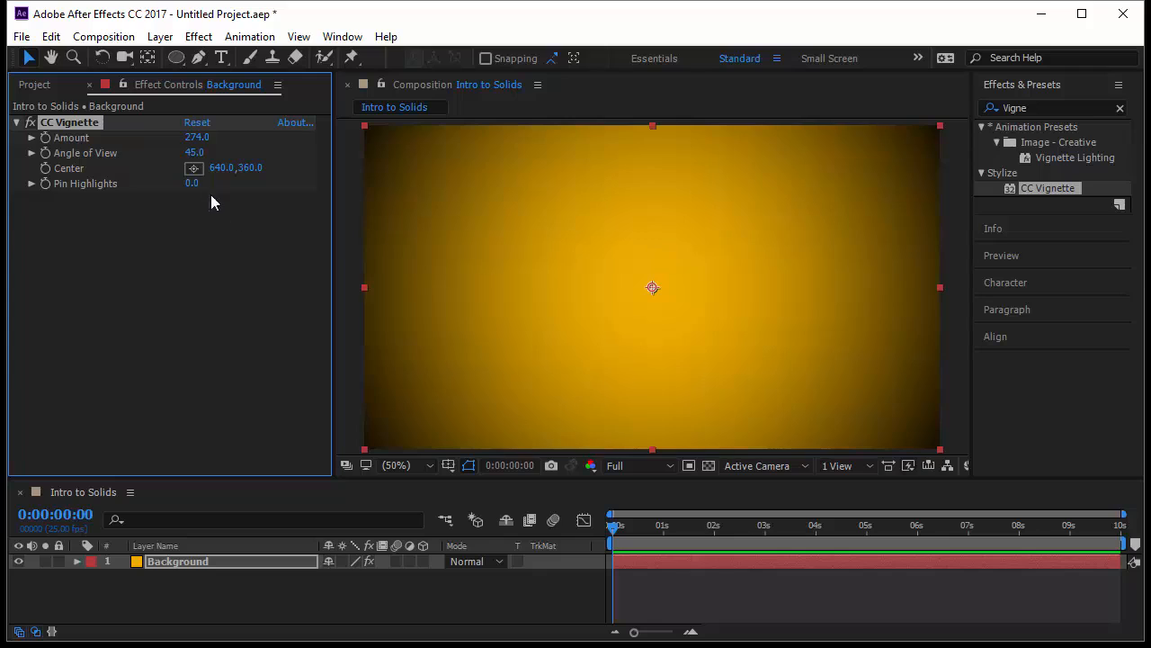
Step: Place the vignette's center in the lower-left part of the frame at about 186, 626 and reduce its amount to 122
{"action": "left_click", "coordinate": [194, 169]}
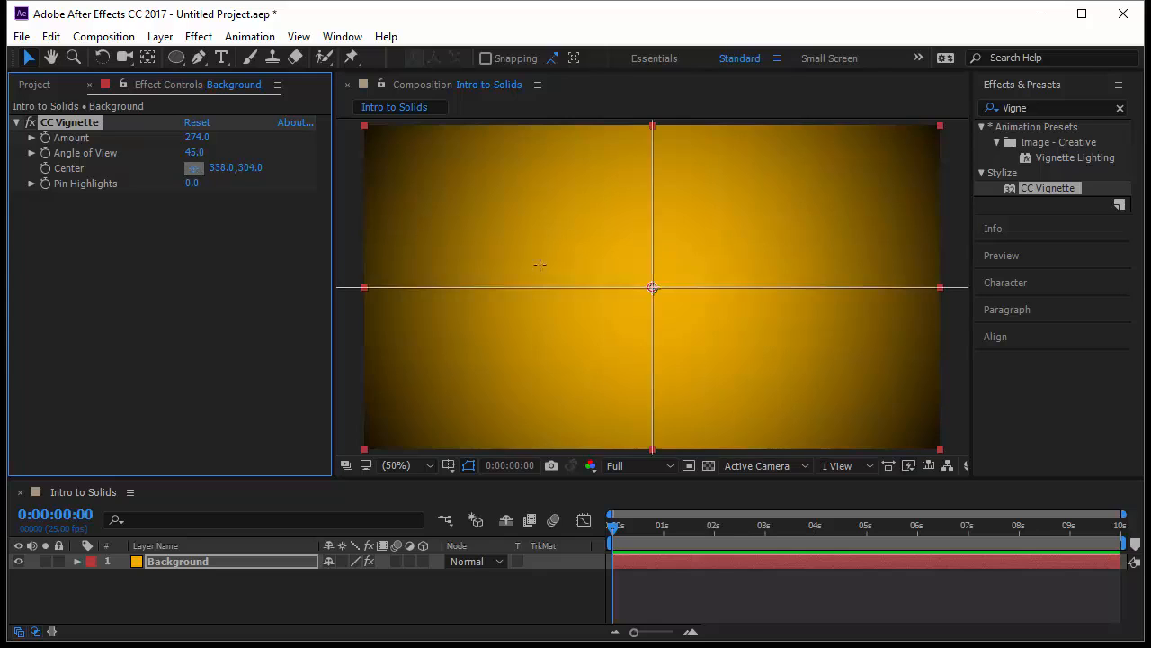
{"action": "left_click", "coordinate": [449, 407]}
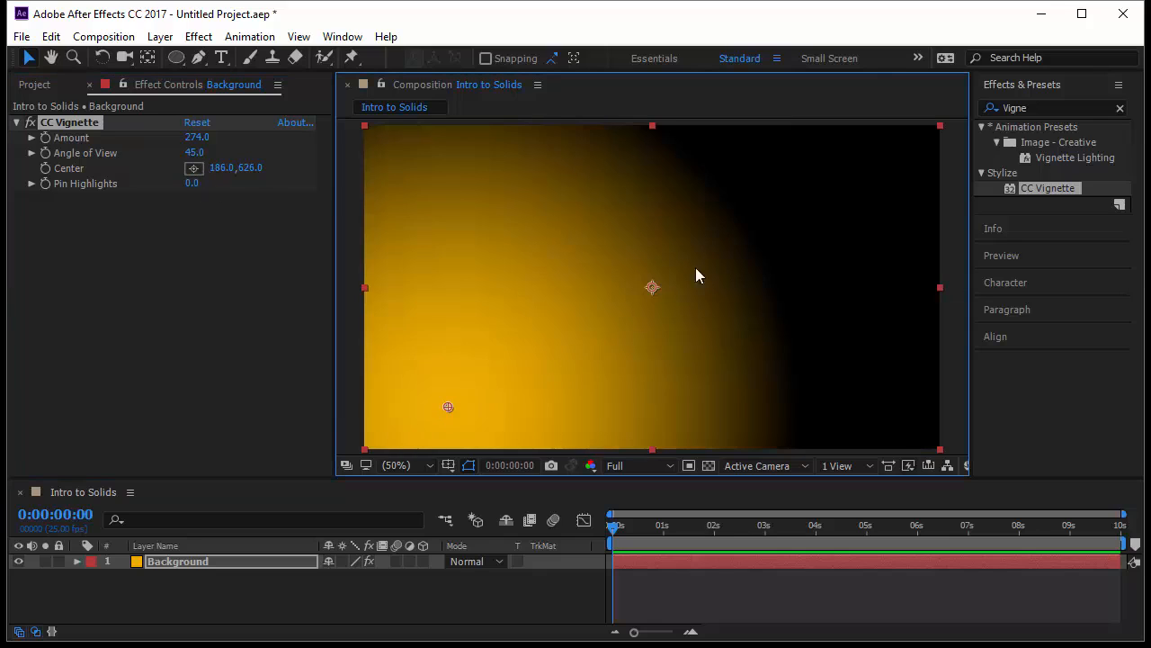
{"action": "left_click_drag", "start_coordinate": [188, 141], "coordinate": [99, 178]}
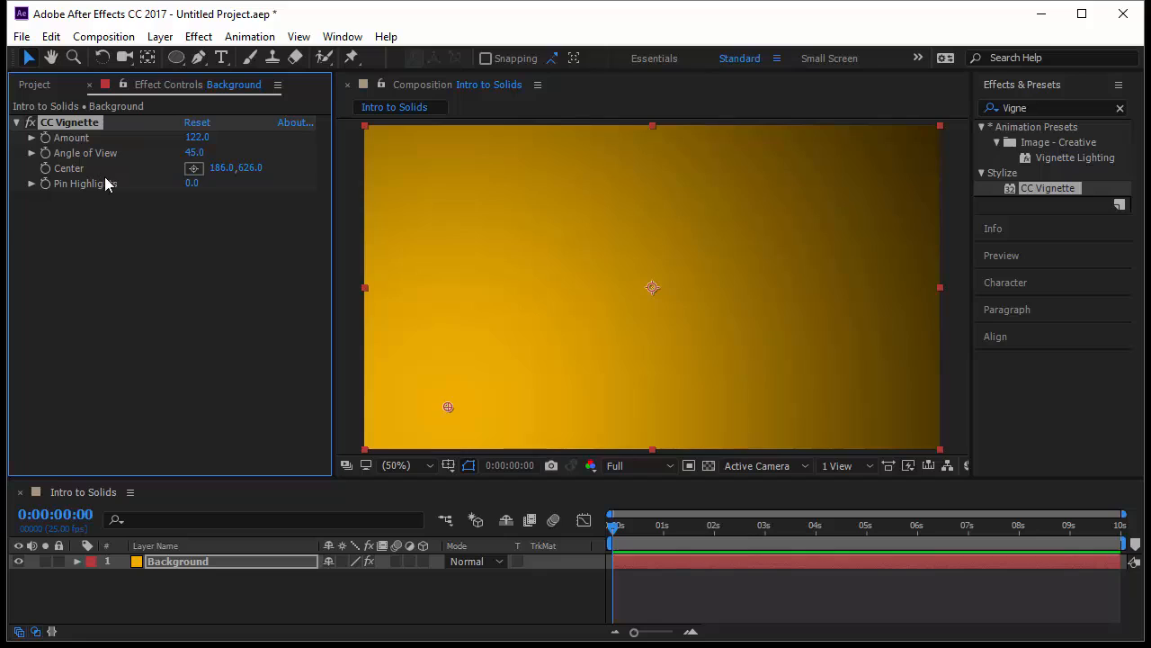
Step: Move the vignette's center to the middle of the frame at 640, 362 and set its amount to 209
{"action": "left_click_drag", "start_coordinate": [449, 408], "coordinate": [652, 288]}
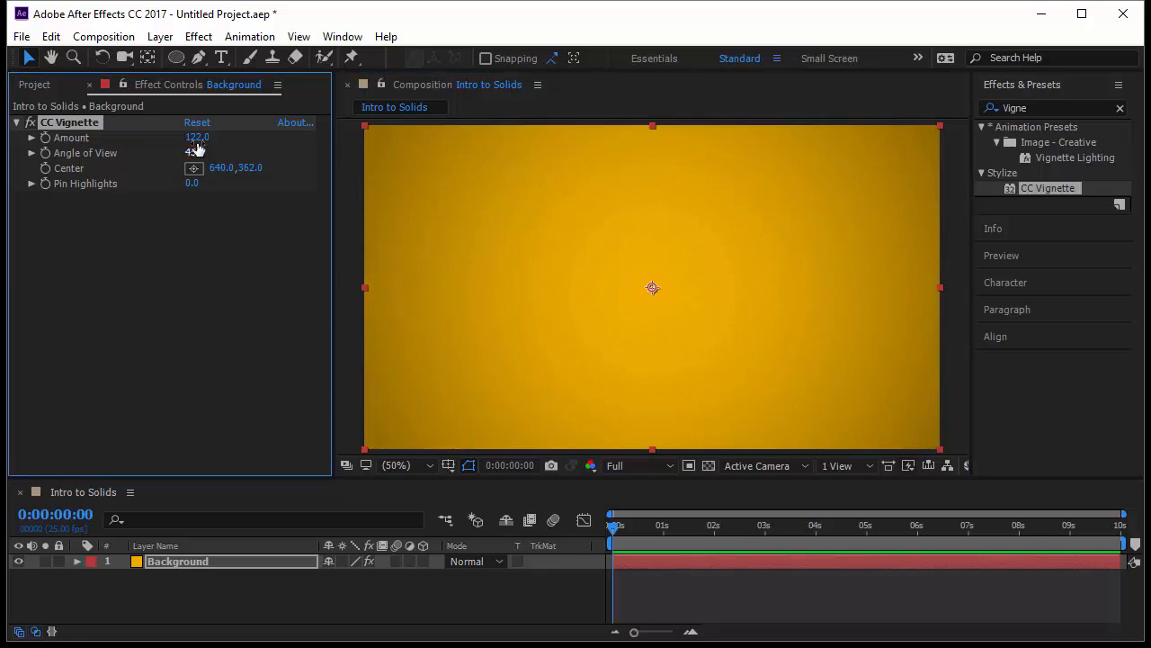
{"action": "left_click_drag", "start_coordinate": [196, 137], "coordinate": [288, 148]}
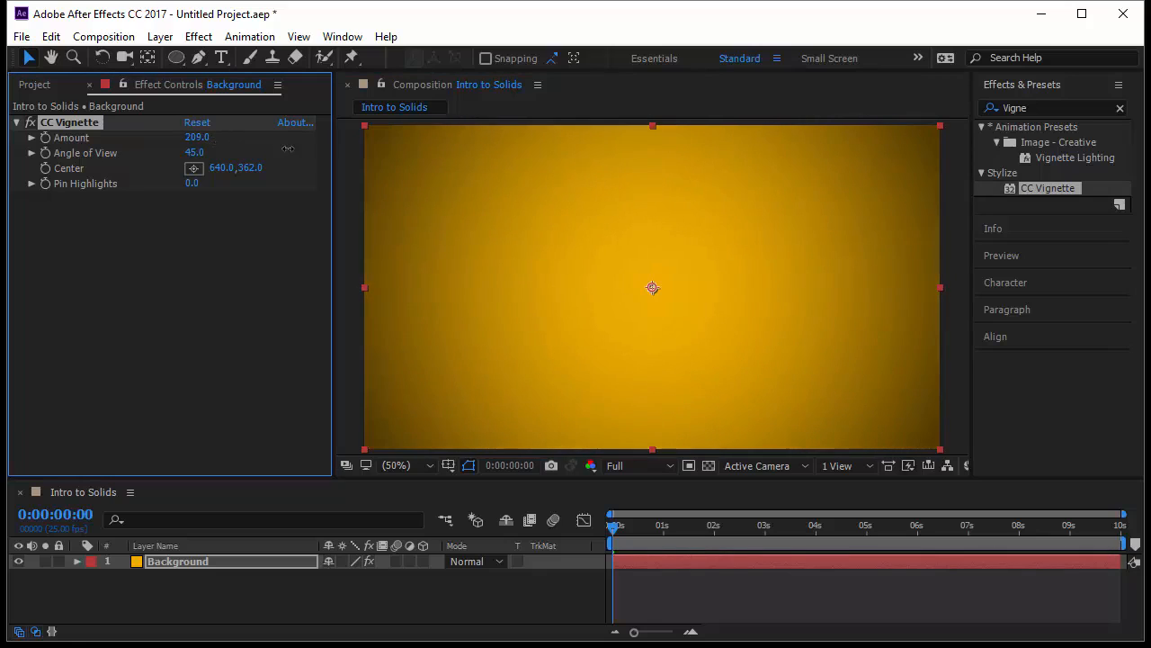
Step: Change the Background layer's solid color to orange FF9600 in its solid settings, previewing blue 0166EF along the way
{"action": "left_click", "coordinate": [208, 560]}
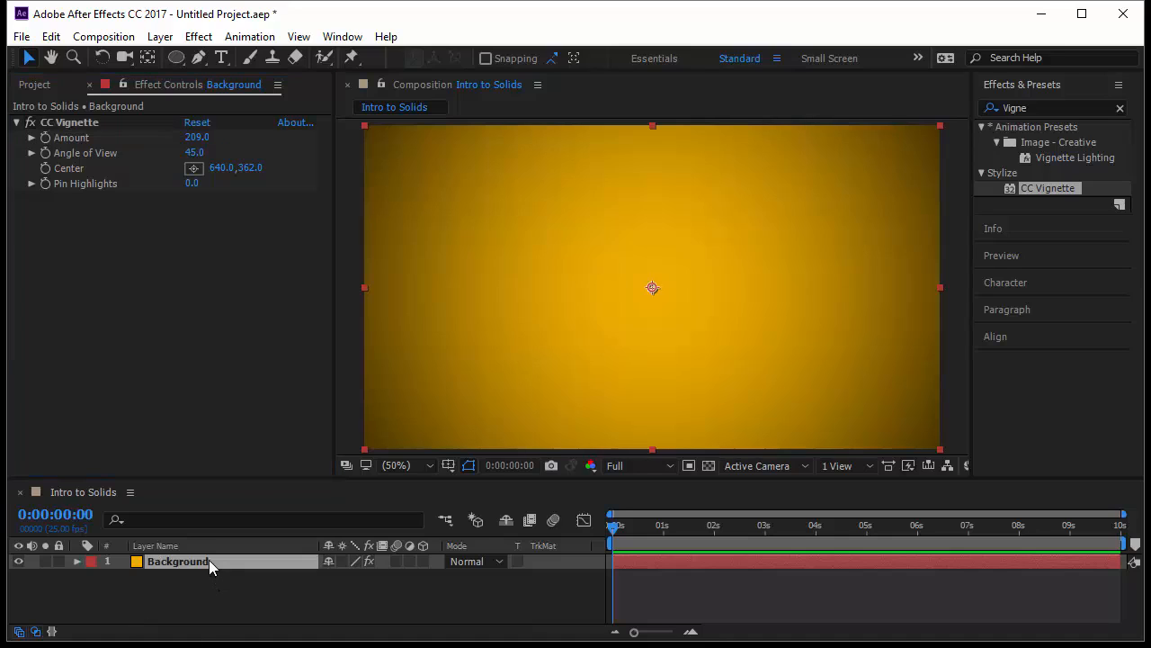
{"action": "left_click", "coordinate": [160, 36]}
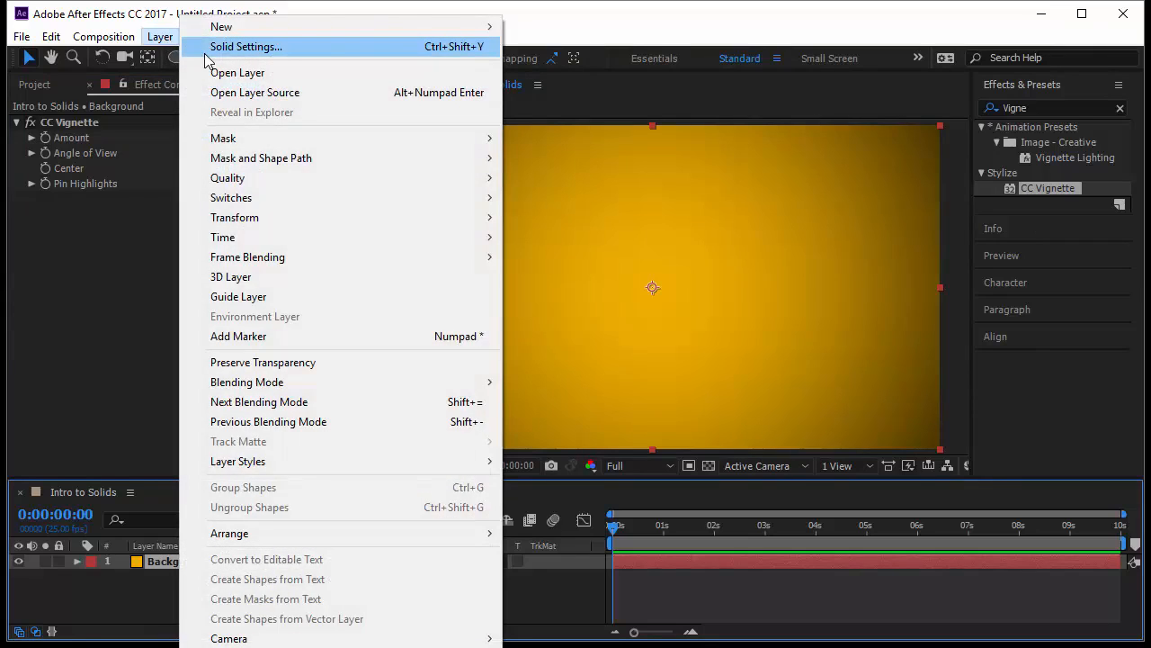
{"action": "left_click", "coordinate": [206, 51]}
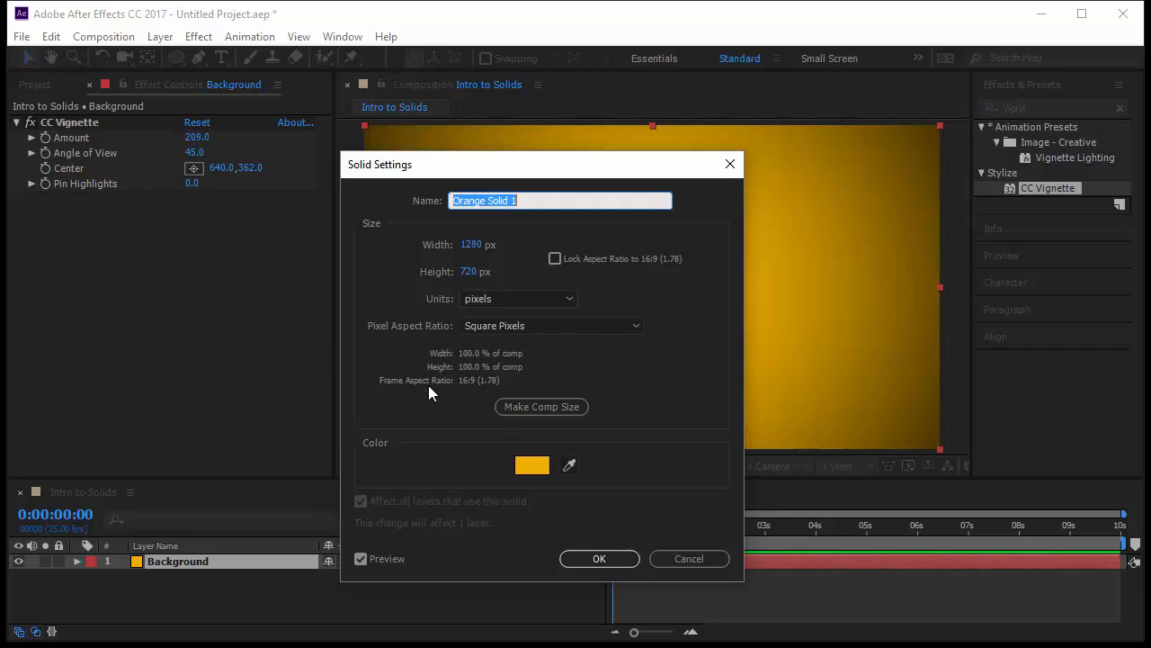
{"action": "left_click", "coordinate": [530, 465]}
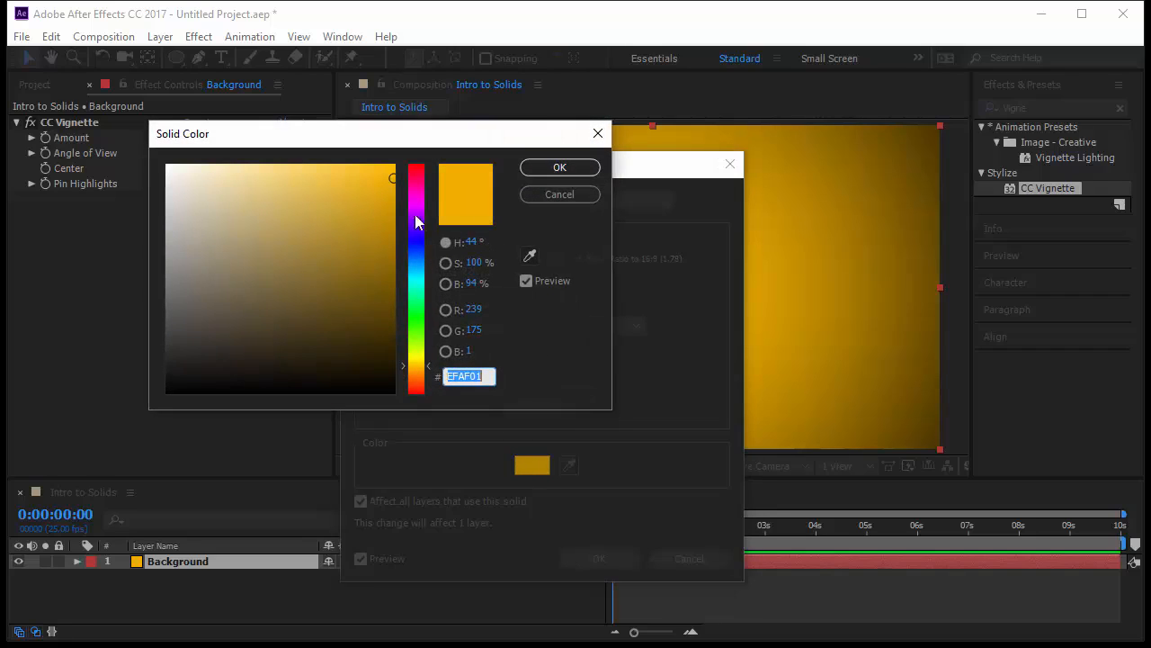
{"action": "left_click_drag", "start_coordinate": [420, 223], "coordinate": [422, 261]}
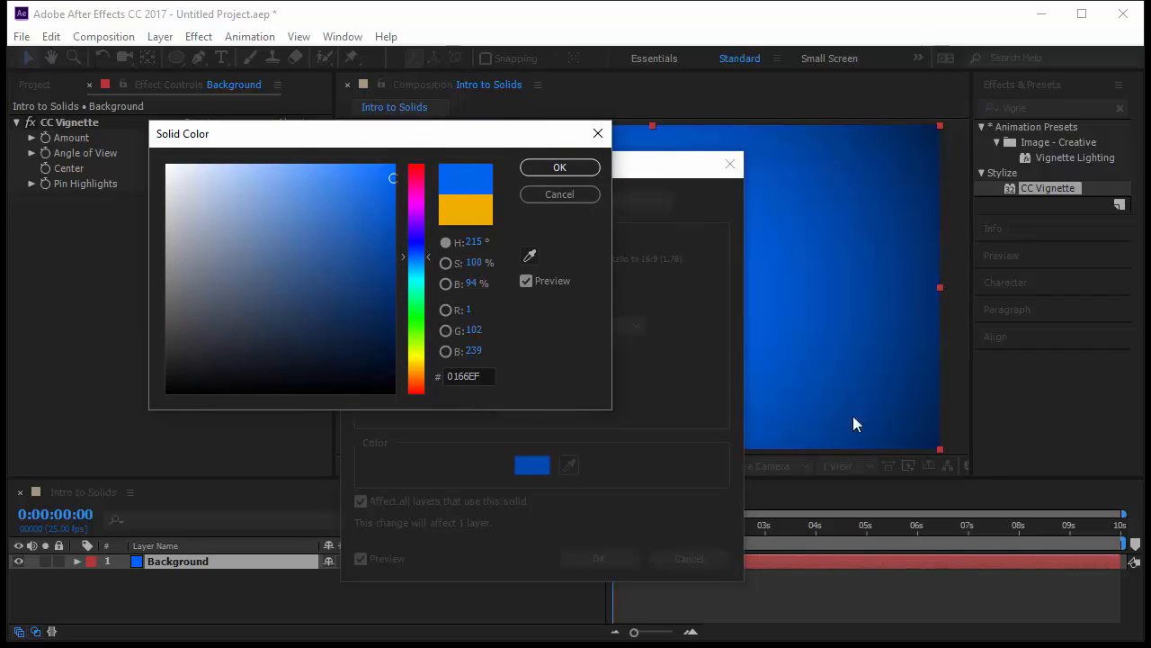
{"action": "left_click_drag", "start_coordinate": [421, 340], "coordinate": [420, 382]}
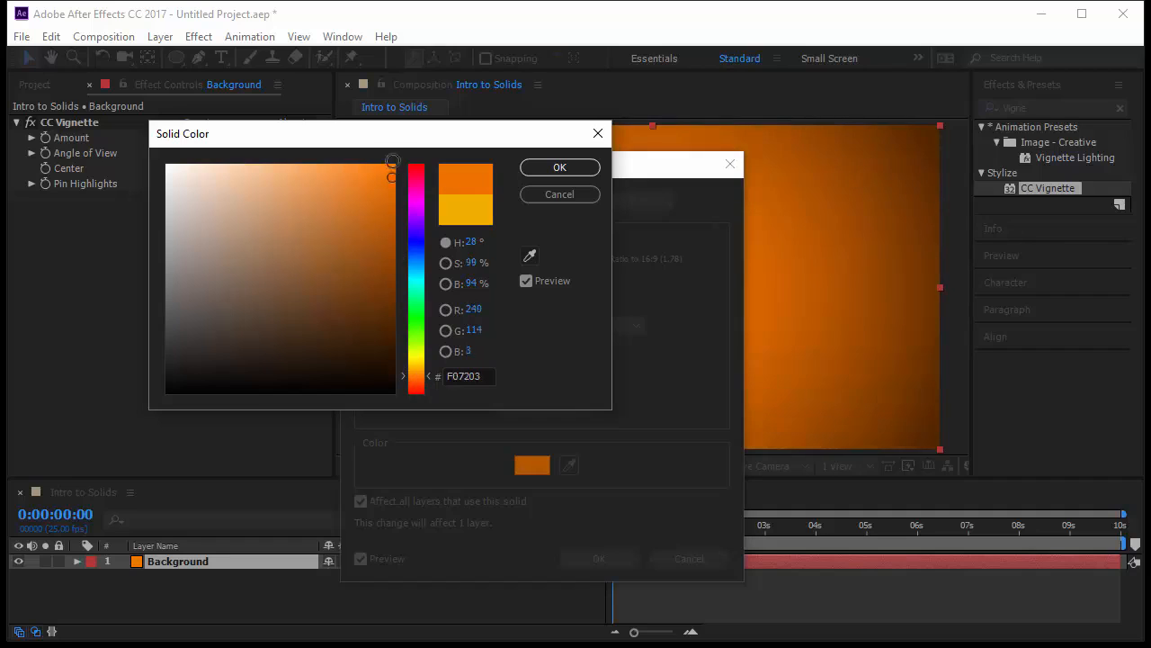
{"action": "left_click", "coordinate": [392, 161]}
{"action": "left_click_drag", "start_coordinate": [435, 381], "coordinate": [428, 378]}
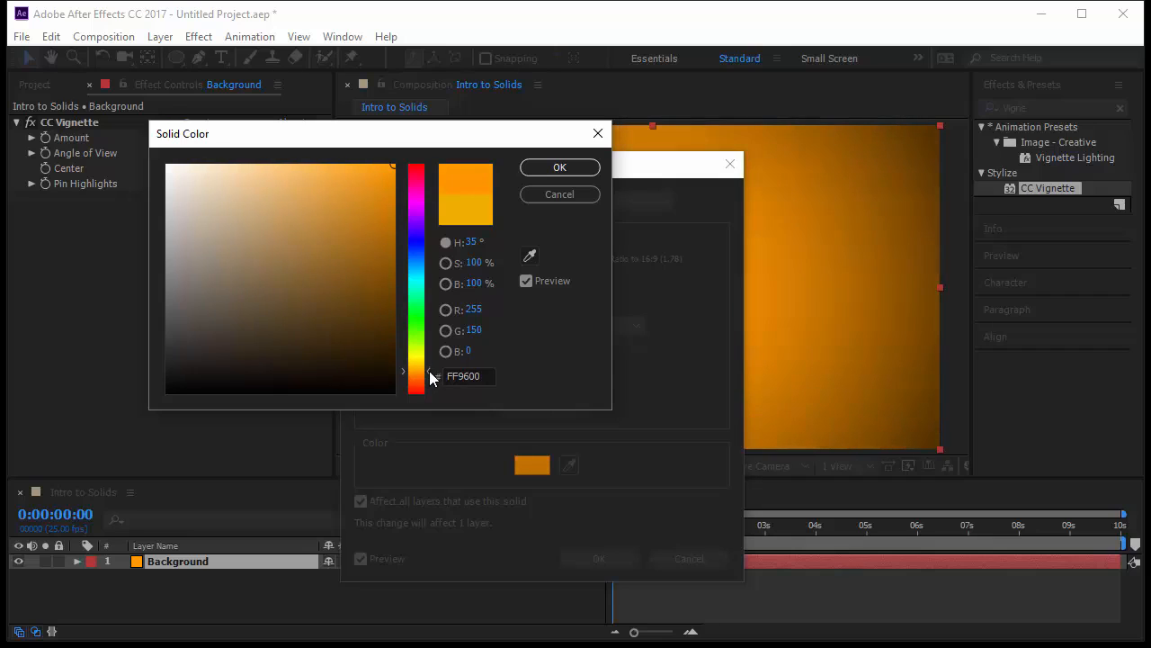
{"action": "left_click", "coordinate": [579, 171]}
{"action": "left_click", "coordinate": [619, 558]}
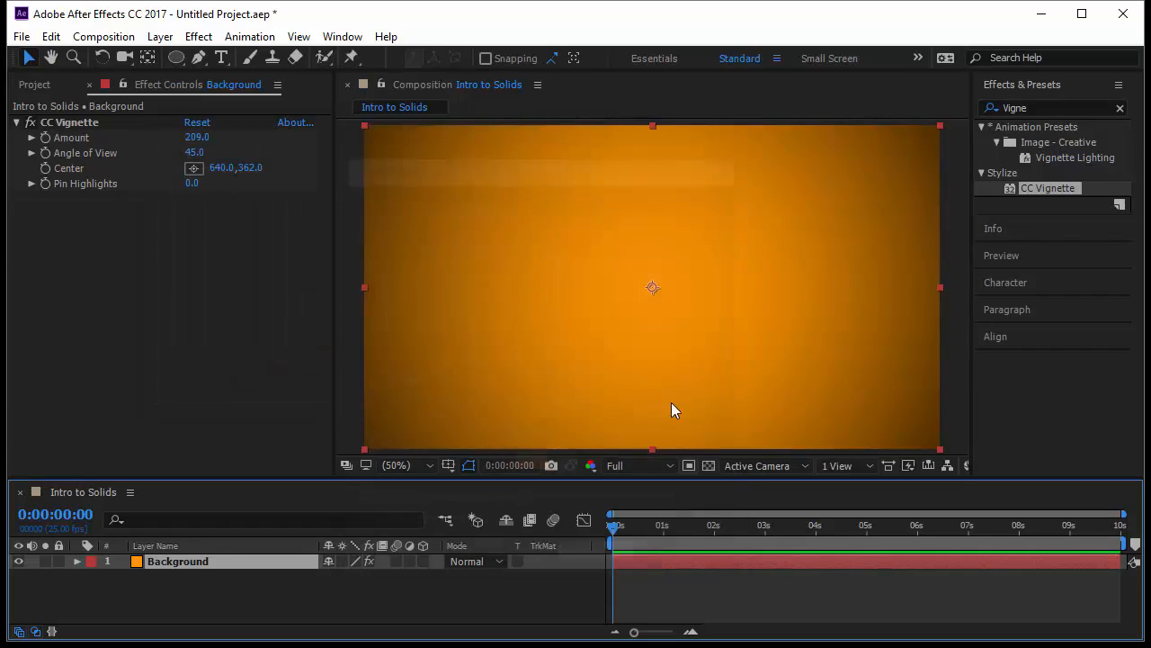